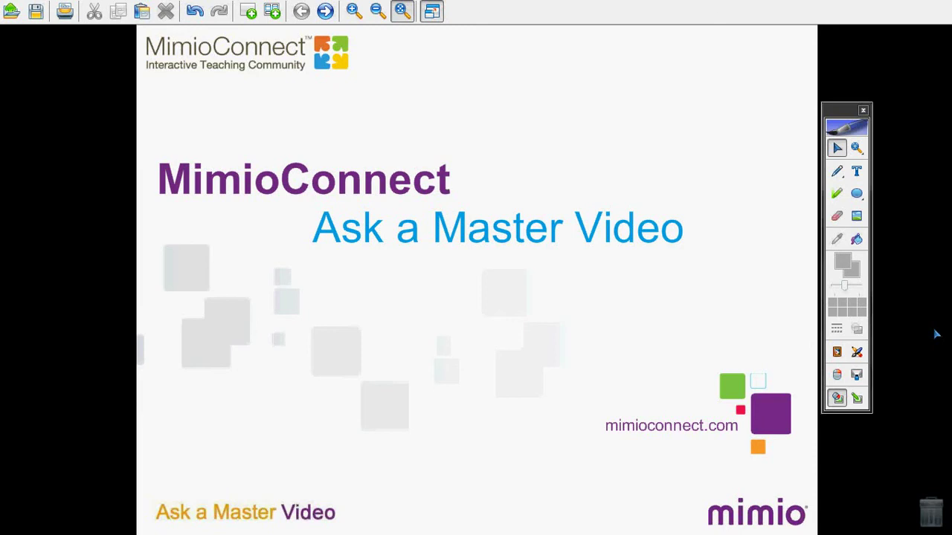
# Step: Page through to the MimioStudio Toolbar page, sliding the question into view on the Ask a Master page and the Objective box on the following page
pyautogui.click(325, 11)
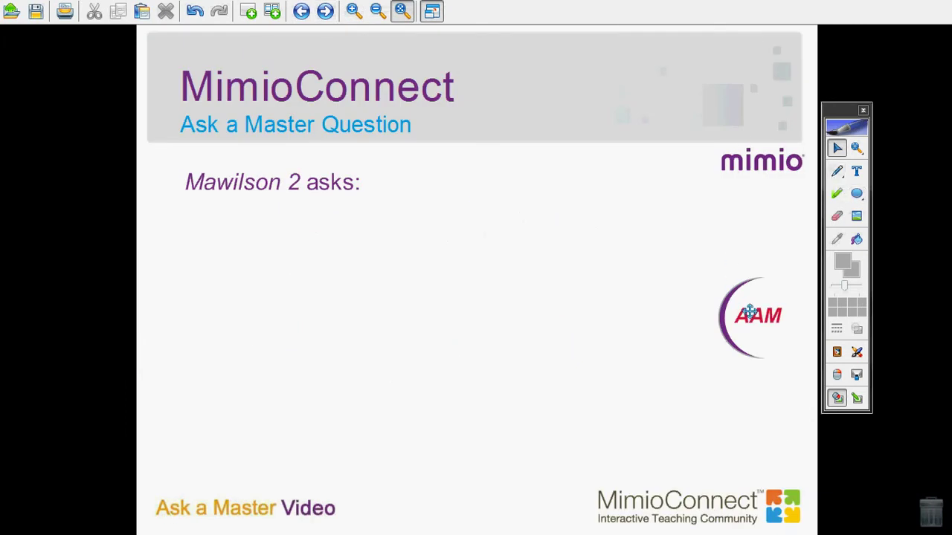
pyautogui.moveTo(749, 312); pyautogui.dragTo(154, 321)
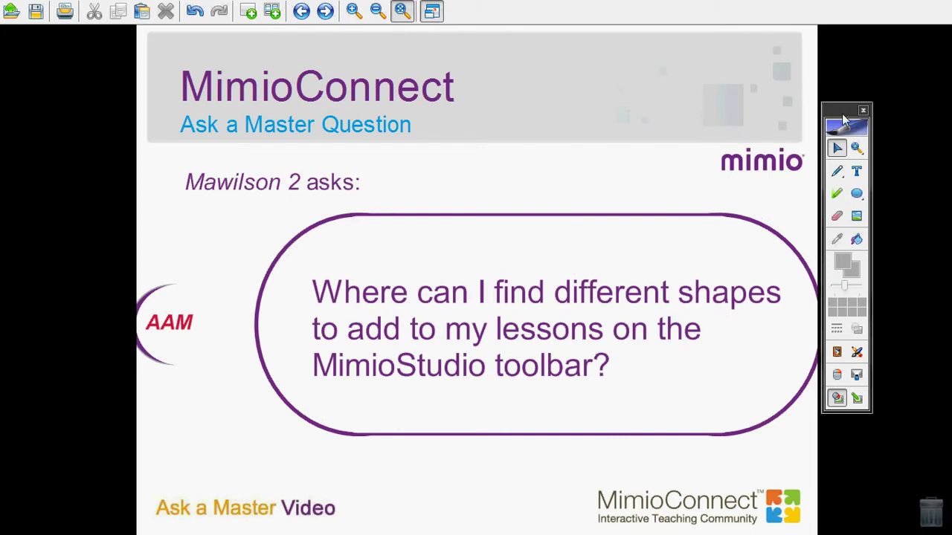
pyautogui.click(325, 11)
pyautogui.moveTo(784, 58); pyautogui.dragTo(252, 373)
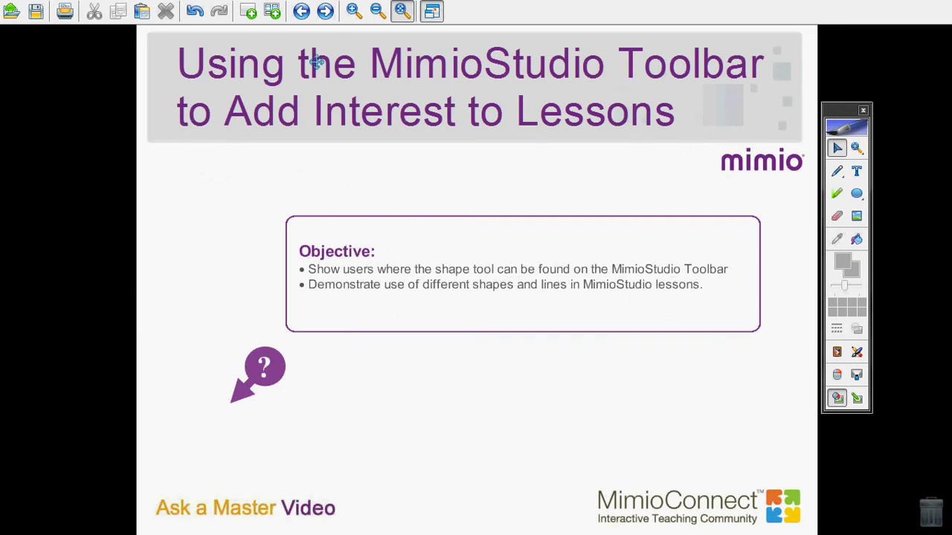
pyautogui.click(326, 11)
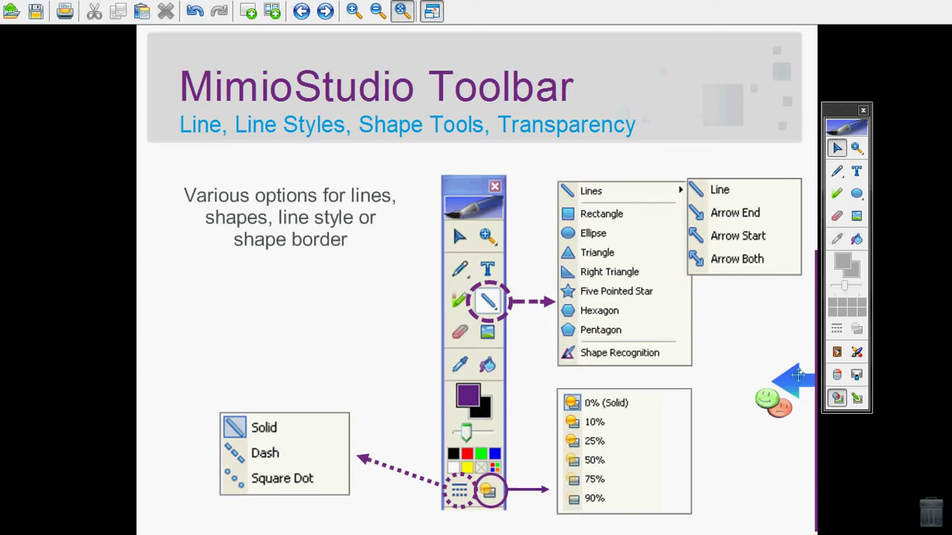
# Step: Slide the shape tools and custom color palette panel into view, return it to the page edge, and advance to the ShapeTool page
pyautogui.moveTo(799, 378); pyautogui.dragTo(336, 350)
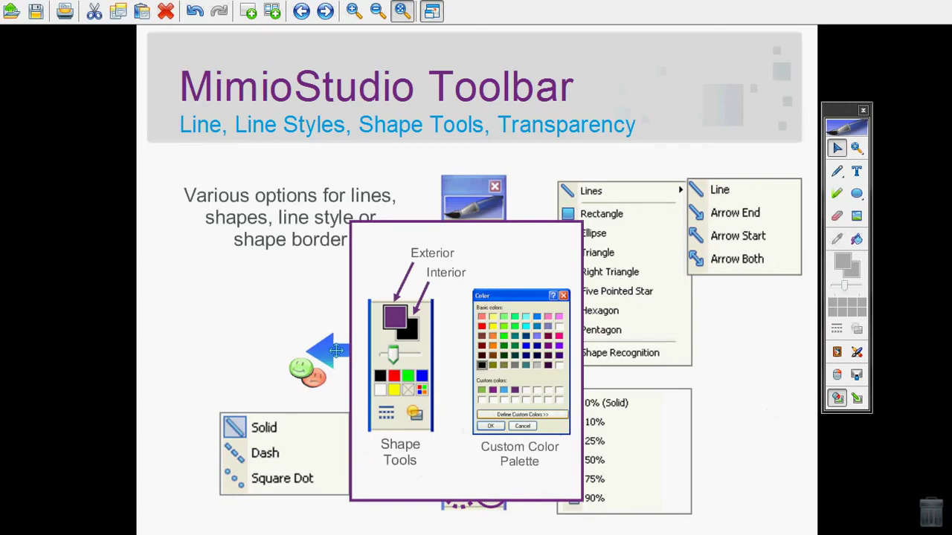
pyautogui.press('Escape')
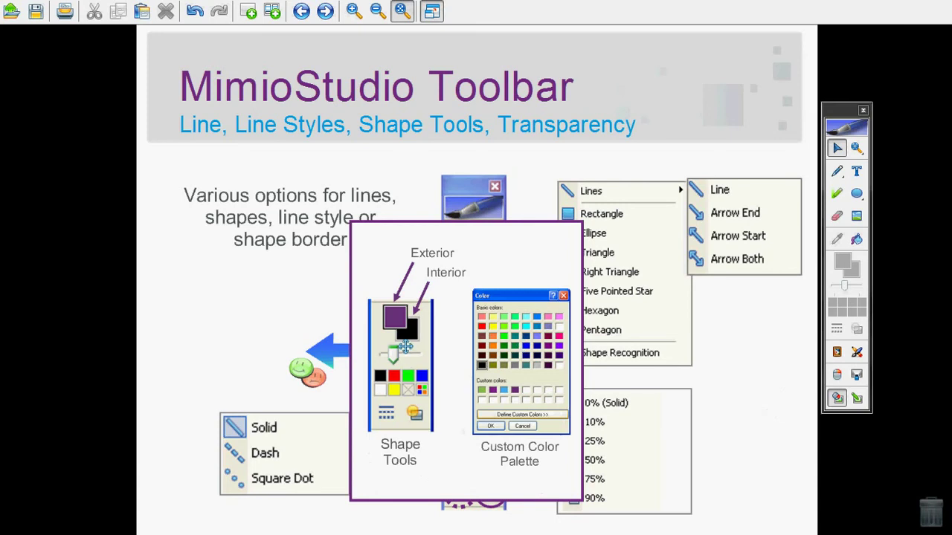
pyautogui.moveTo(317, 350); pyautogui.dragTo(781, 335)
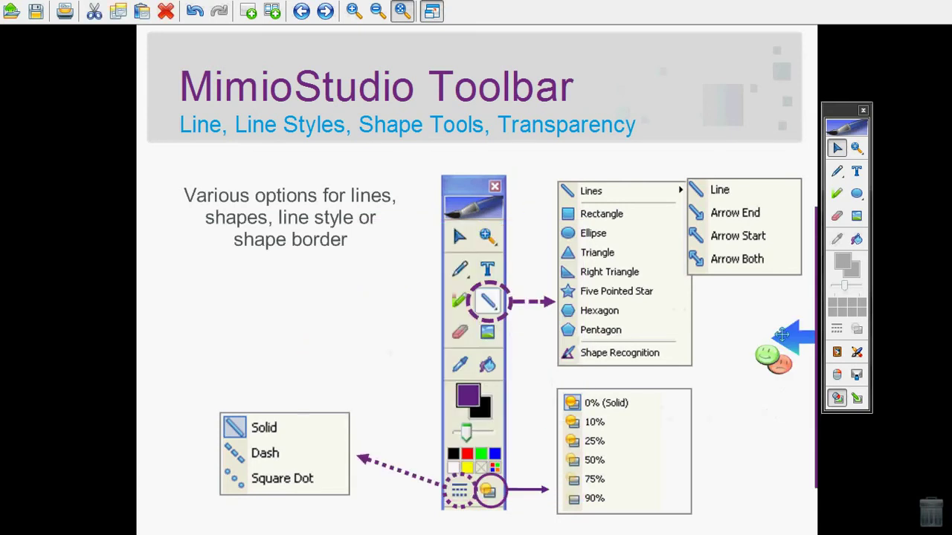
pyautogui.click(649, 409)
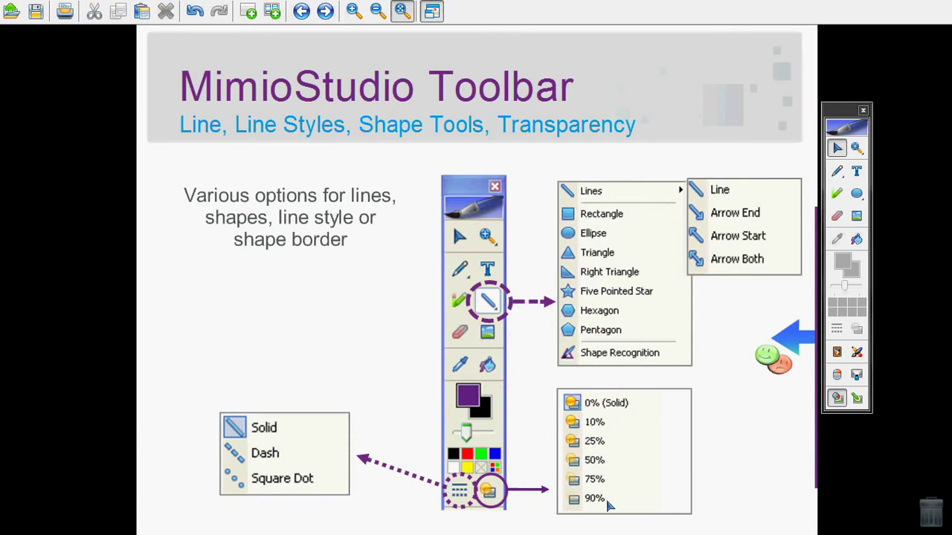
pyautogui.click(326, 11)
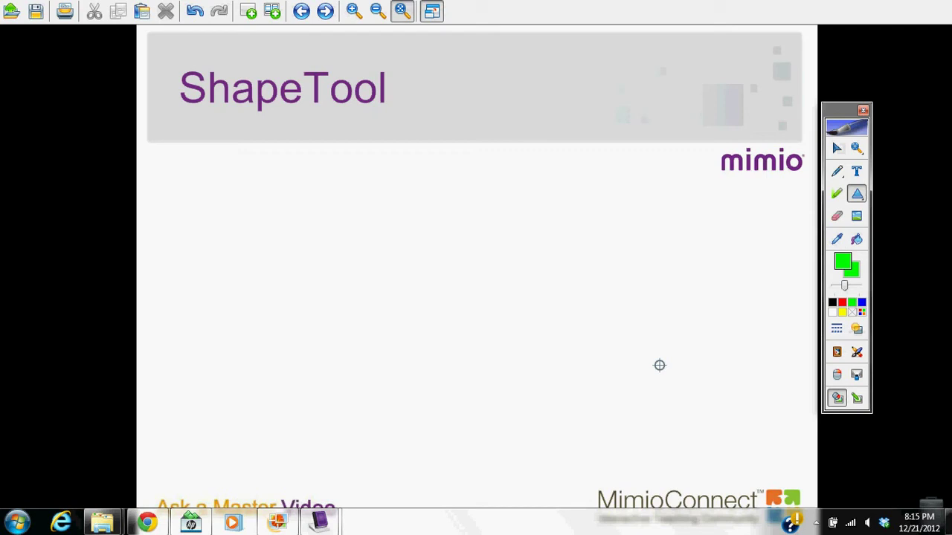
# Step: Draw three green triangles of different sizes on the ShapeTool page and stack them into a tree
pyautogui.moveTo(378, 168); pyautogui.dragTo(221, 304)
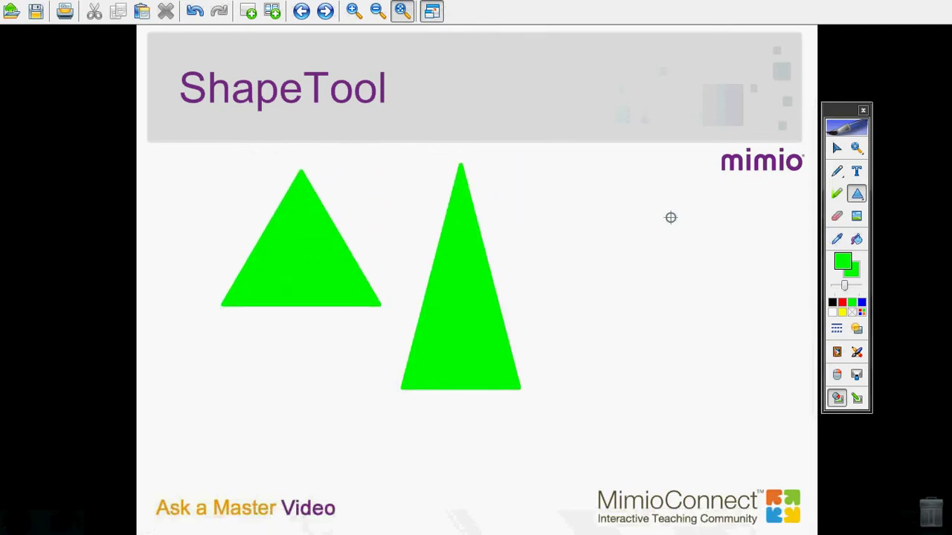
pyautogui.moveTo(673, 216); pyautogui.dragTo(550, 384)
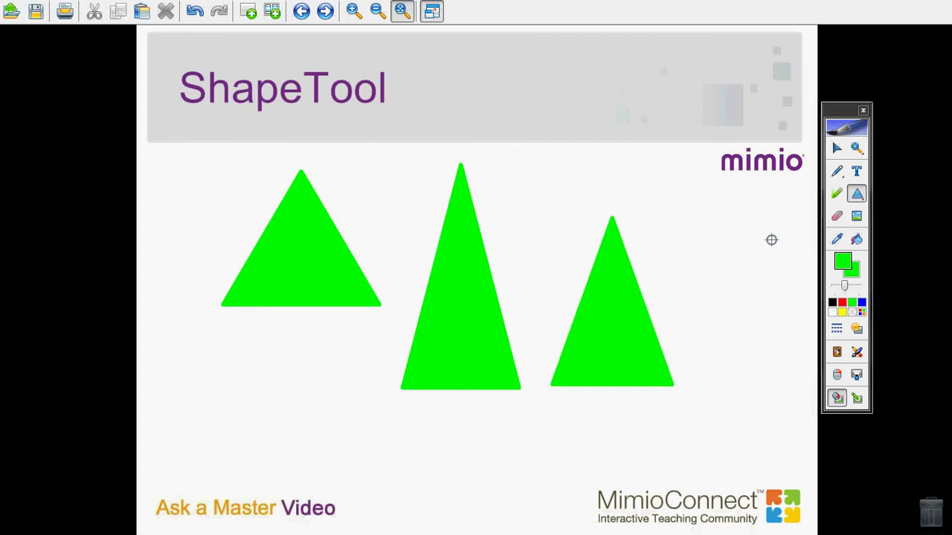
pyautogui.click(836, 149)
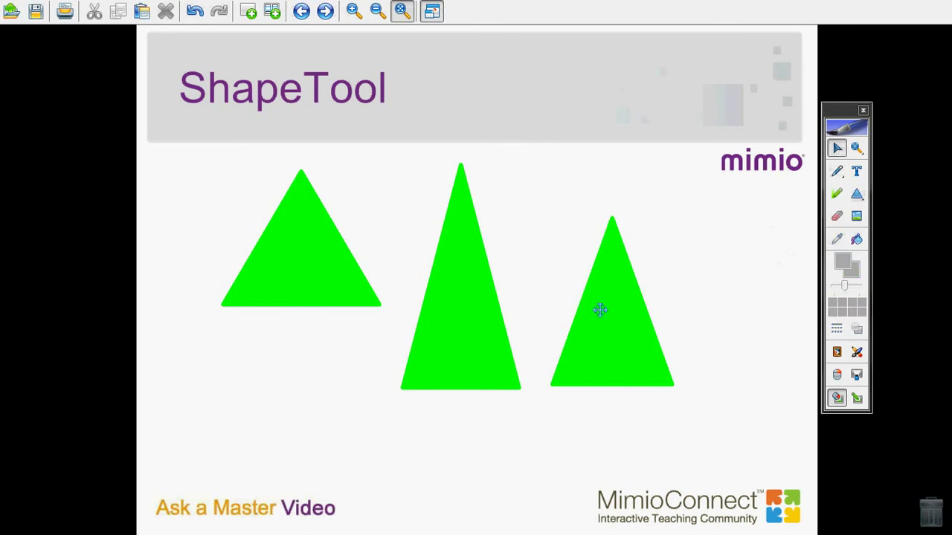
pyautogui.moveTo(587, 348); pyautogui.dragTo(461, 387)
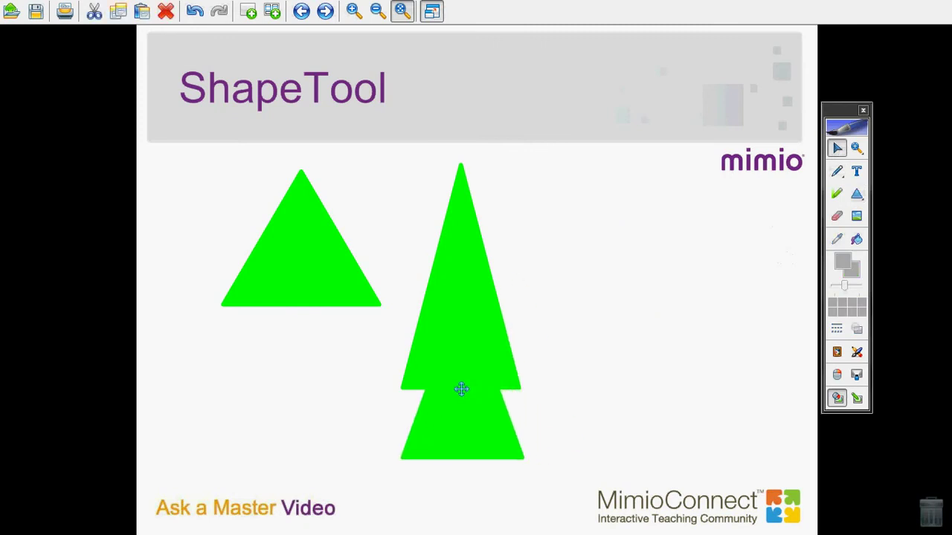
pyautogui.moveTo(301, 235); pyautogui.dragTo(448, 223)
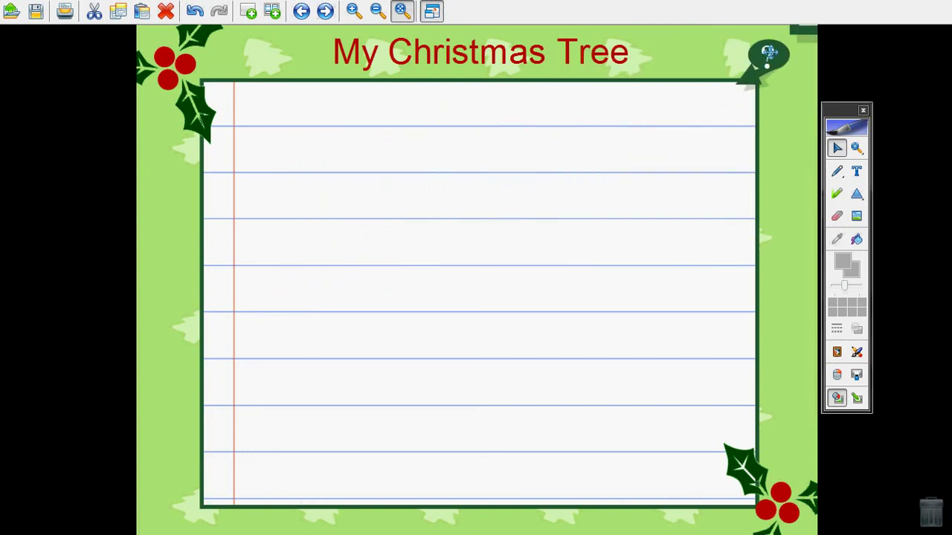
# Step: Draw three separate green triangles on the My Christmas Tree page, undoing any stray shape
pyautogui.click(857, 195)
pyautogui.moveTo(351, 119); pyautogui.dragTo(204, 293)
pyautogui.moveTo(475, 183); pyautogui.dragTo(318, 443)
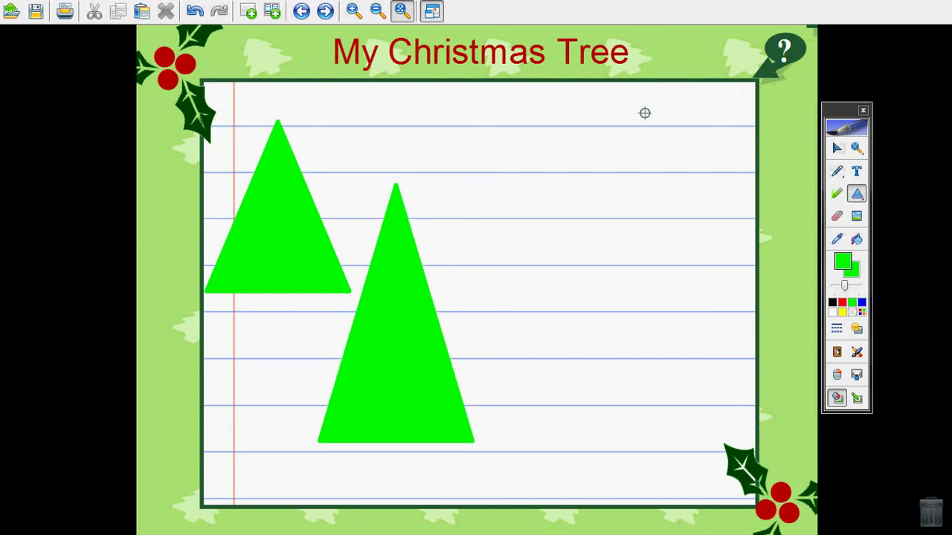
pyautogui.moveTo(645, 113); pyautogui.dragTo(504, 314)
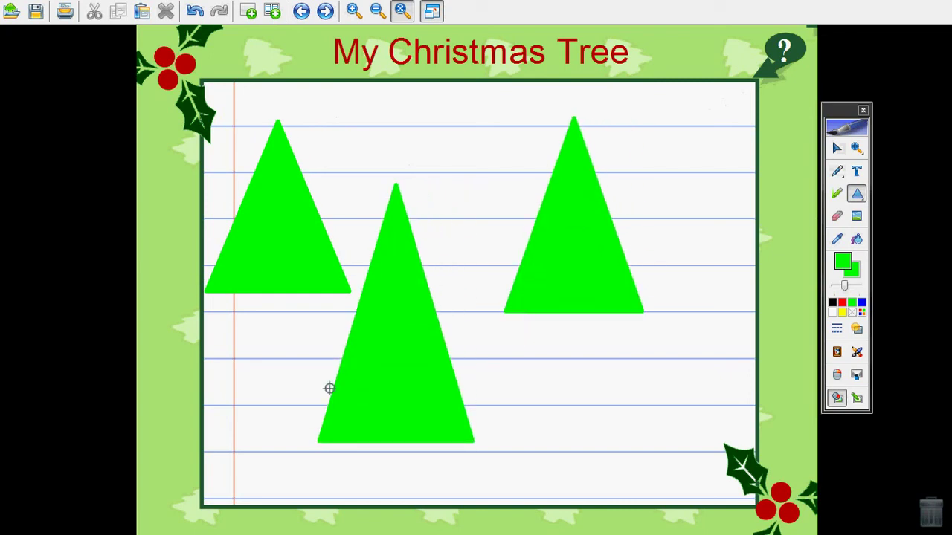
pyautogui.moveTo(423, 421); pyautogui.dragTo(505, 421)
pyautogui.click(195, 10)
# Step: Stack the three green triangles into a tree, with the tallest at the base and the other two overlapping above it
pyautogui.click(836, 148)
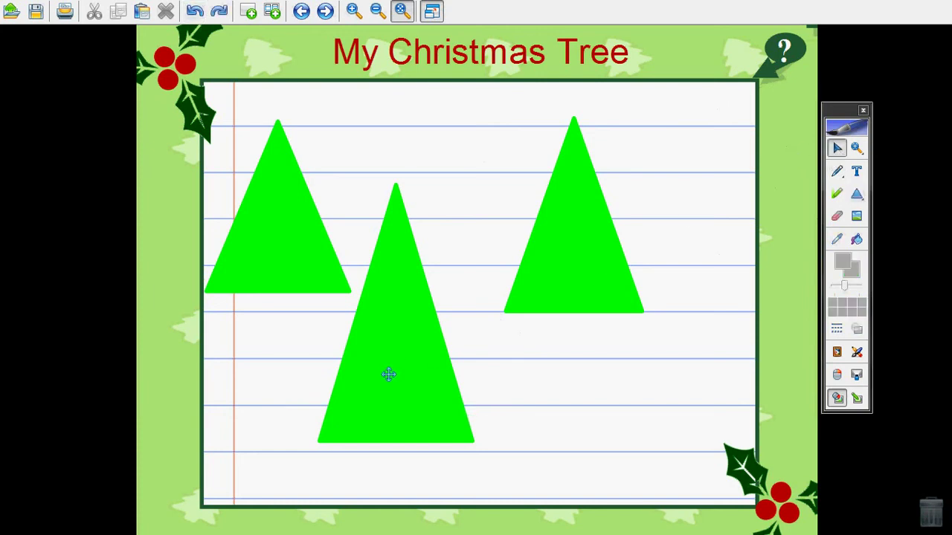
pyautogui.moveTo(389, 374); pyautogui.dragTo(432, 401)
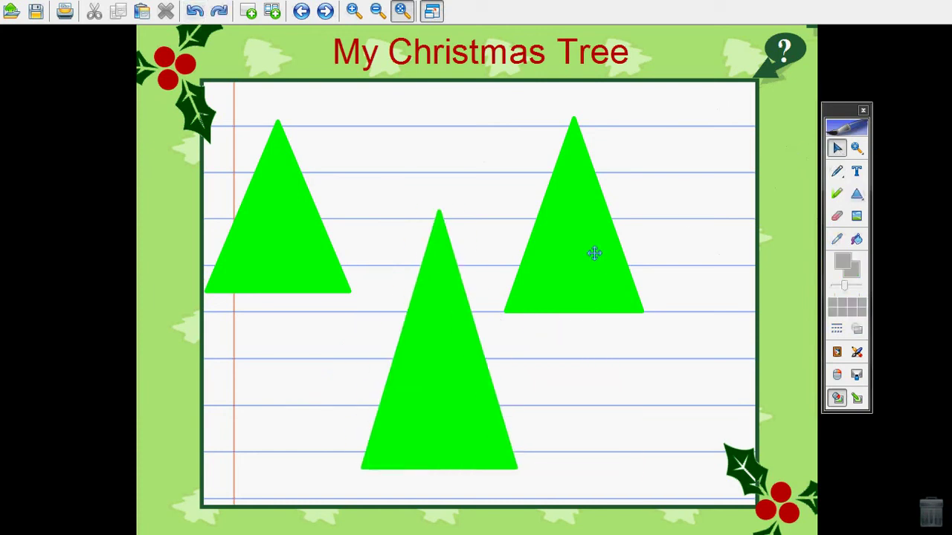
pyautogui.moveTo(599, 235); pyautogui.dragTo(471, 292)
pyautogui.moveTo(286, 191); pyautogui.dragTo(445, 203)
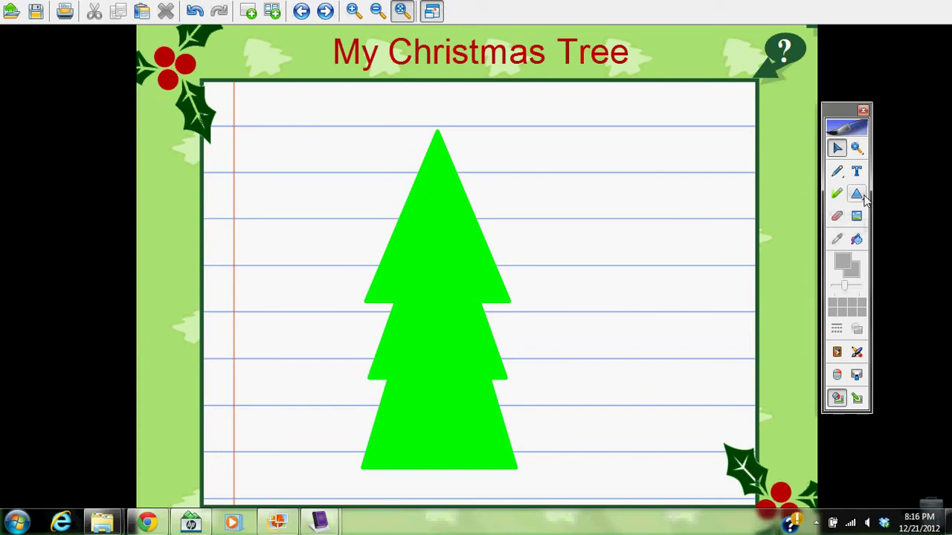
# Step: Draw a small rectangle with black outline and fill as the tree trunk and place it directly against the tree's base
pyautogui.click(863, 195)
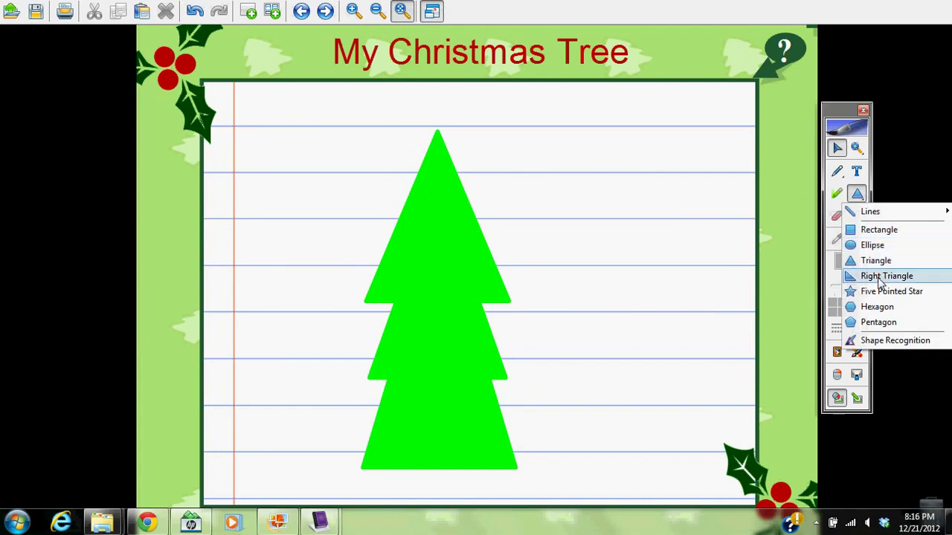
pyautogui.click(884, 231)
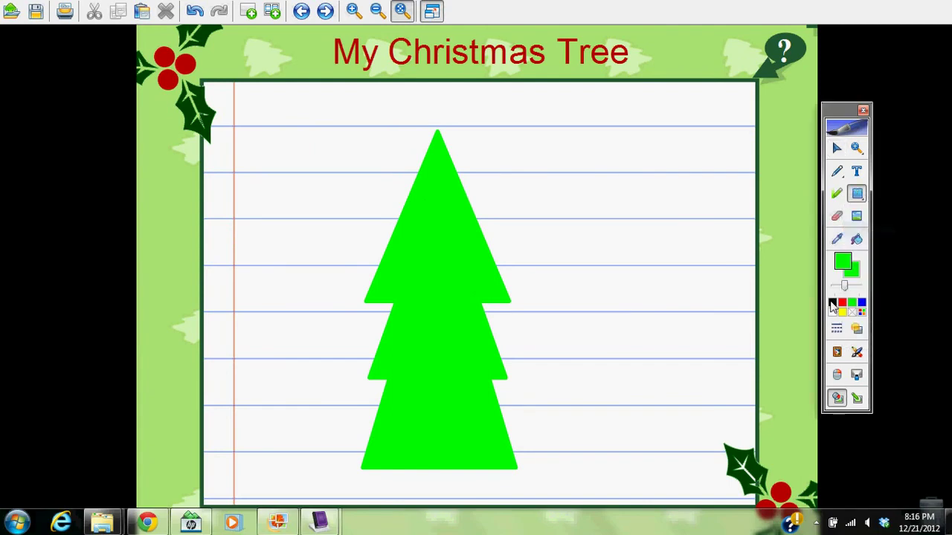
pyautogui.click(832, 303)
pyautogui.rightClick(832, 303)
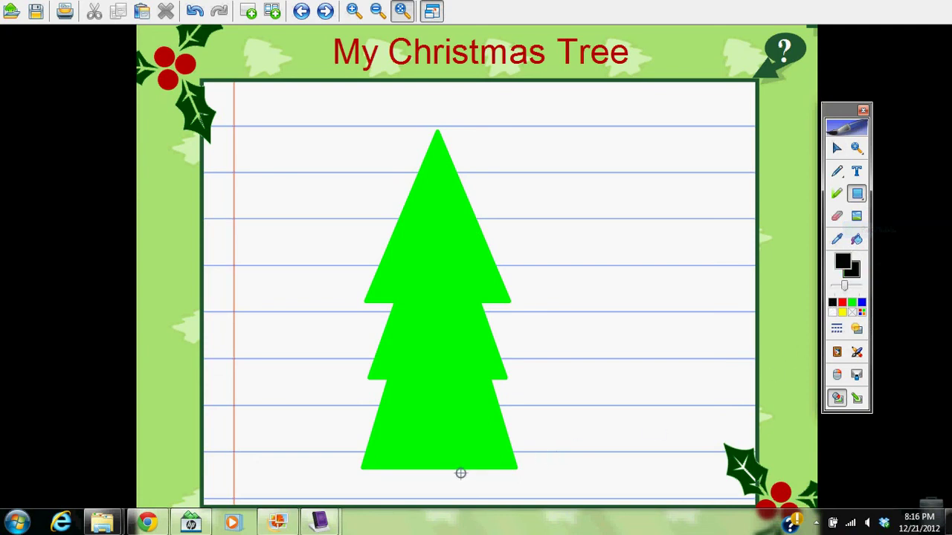
pyautogui.moveTo(421, 473); pyautogui.dragTo(455, 497)
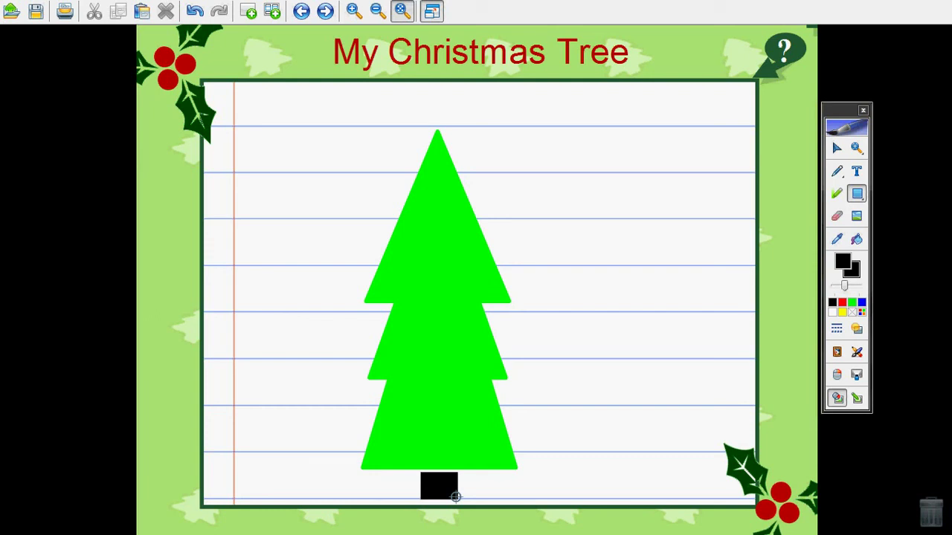
pyautogui.click(837, 148)
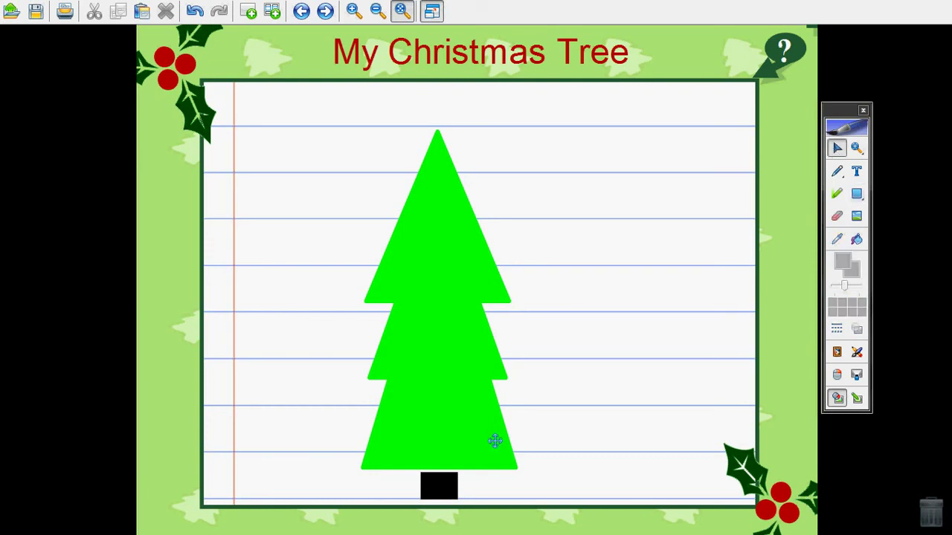
pyautogui.moveTo(448, 485); pyautogui.dragTo(445, 482)
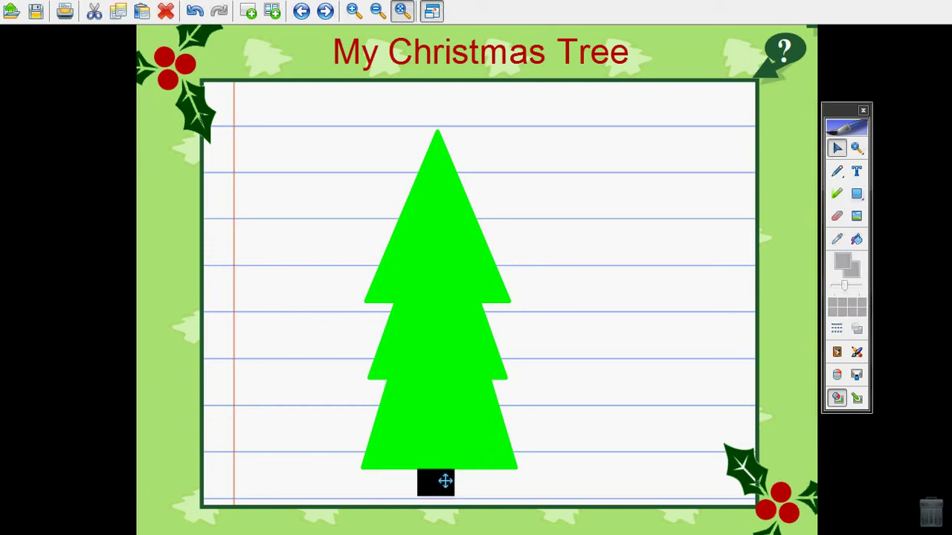
pyautogui.click(636, 209)
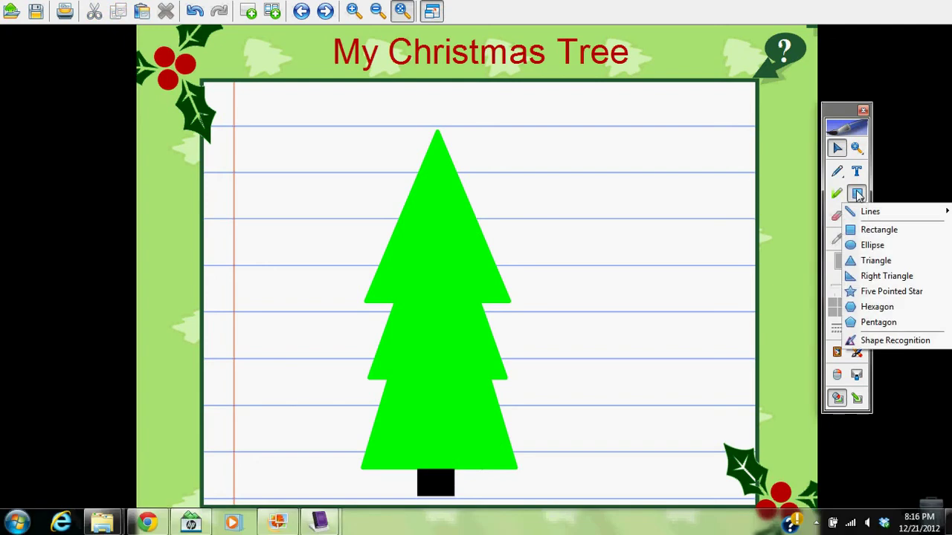
# Step: Draw four round ornaments of different sizes beside the tree using the Ellipse tool with red outline and fill
pyautogui.click(873, 246)
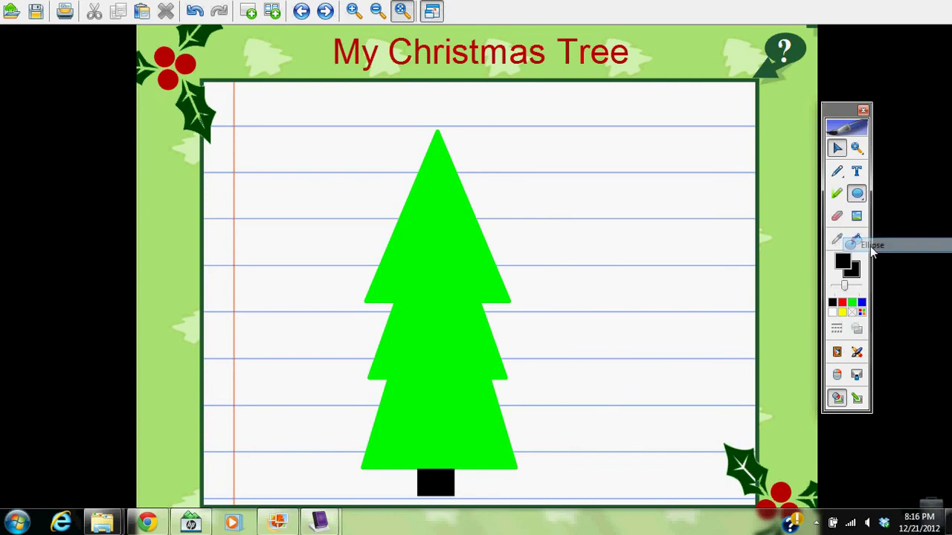
pyautogui.click(843, 304)
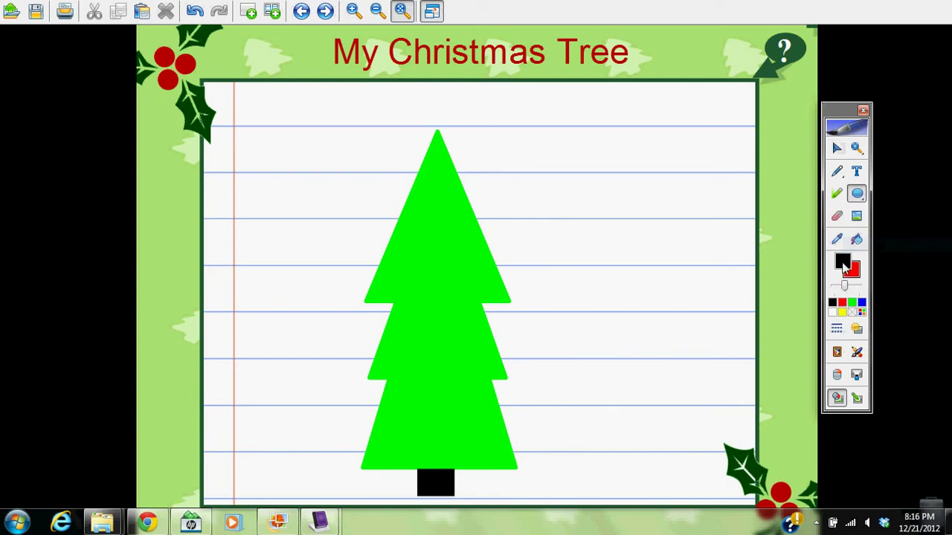
pyautogui.click(843, 303)
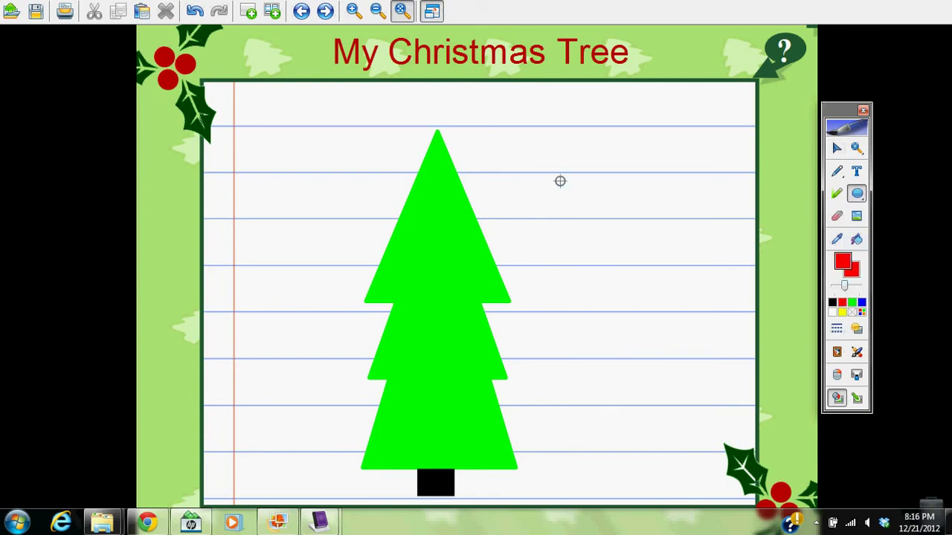
pyautogui.moveTo(560, 163); pyautogui.dragTo(594, 197)
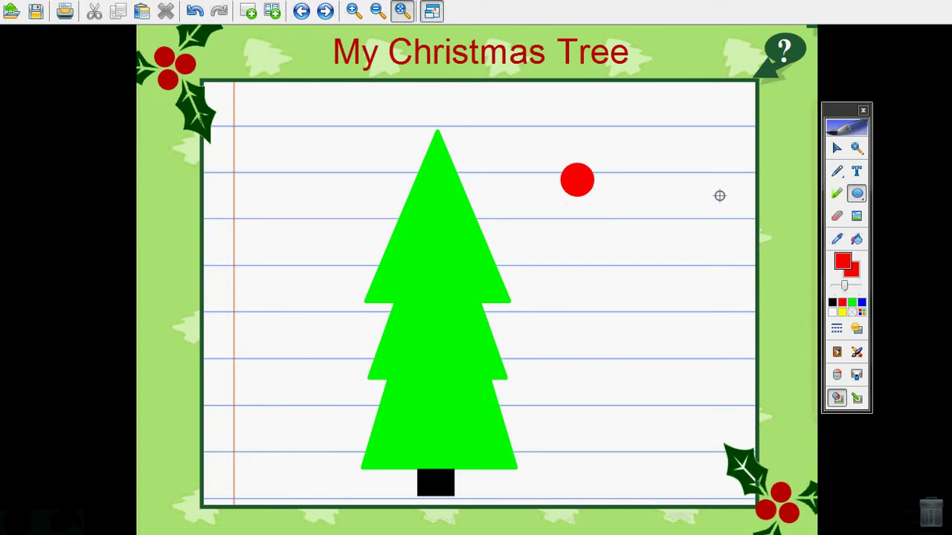
pyautogui.moveTo(661, 207); pyautogui.dragTo(680, 226)
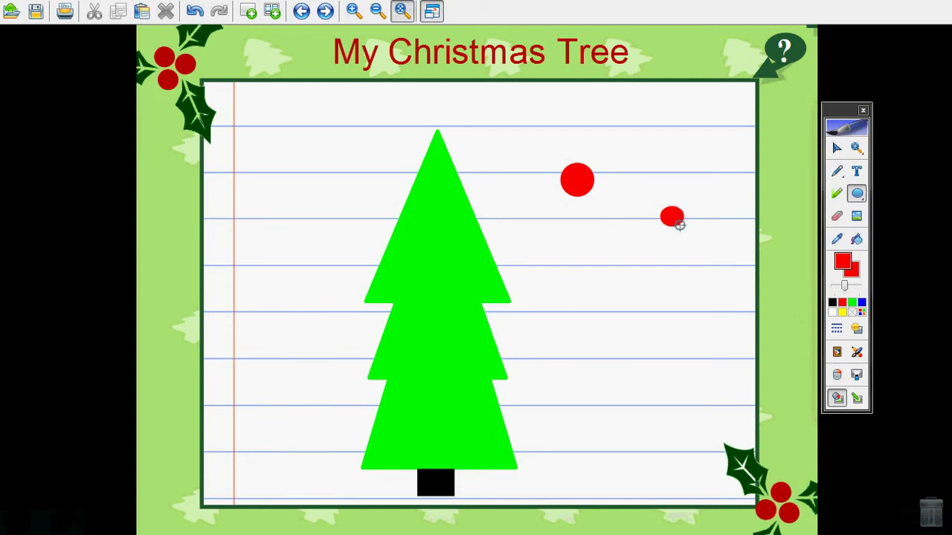
pyautogui.moveTo(614, 255); pyautogui.dragTo(633, 277)
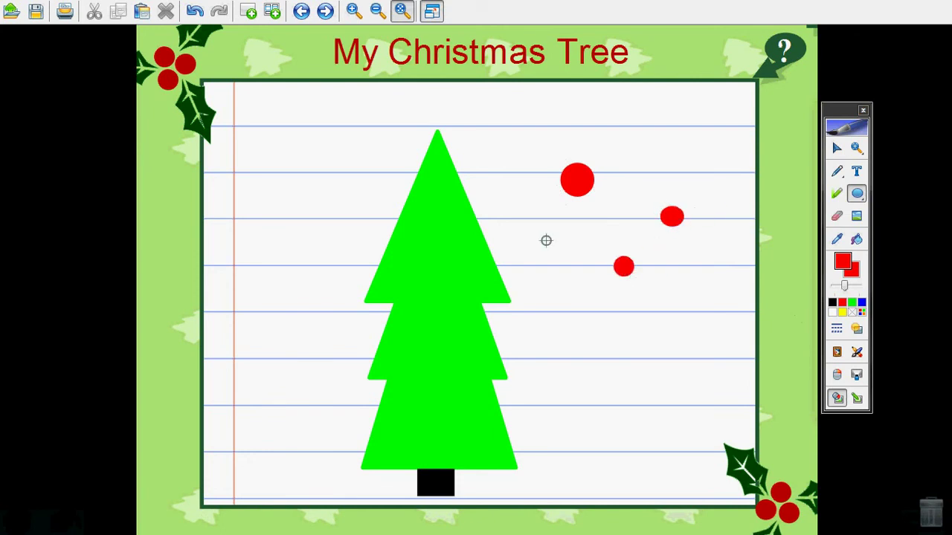
pyautogui.moveTo(530, 236); pyautogui.dragTo(545, 250)
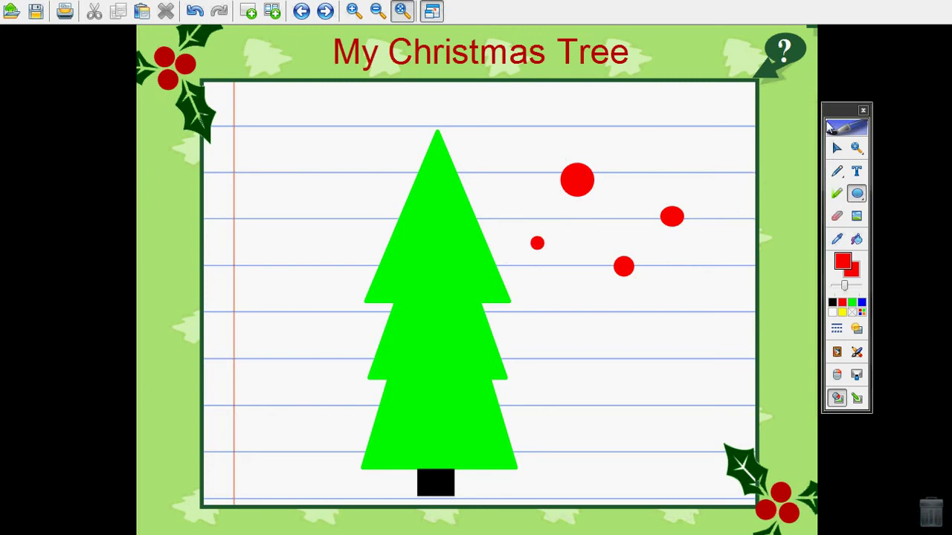
# Step: Apply the Clone option to the largest red ornament
pyautogui.click(836, 148)
pyautogui.rightClick(584, 172)
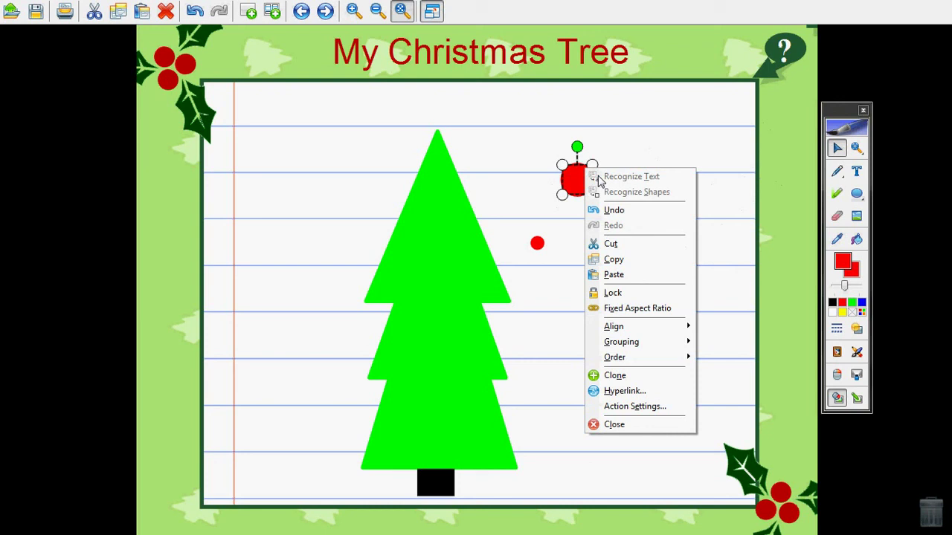
pyautogui.click(617, 376)
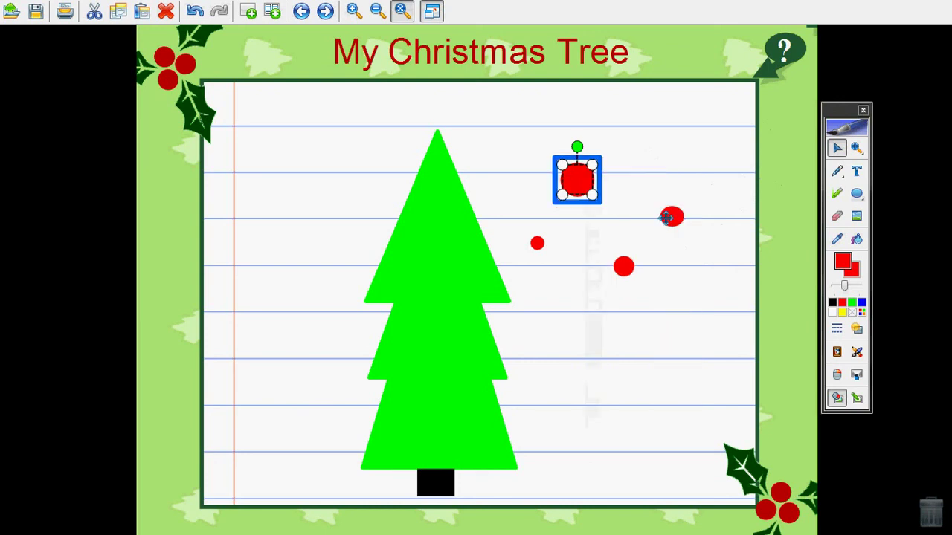
# Step: Apply the Clone option to the three remaining red ornaments beside the tree
pyautogui.rightClick(667, 216)
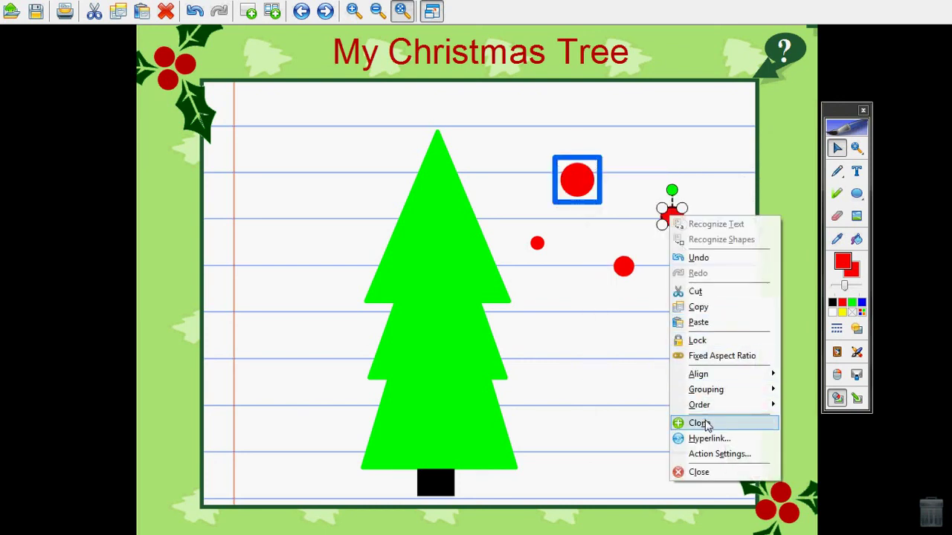
pyautogui.click(699, 424)
pyautogui.rightClick(535, 242)
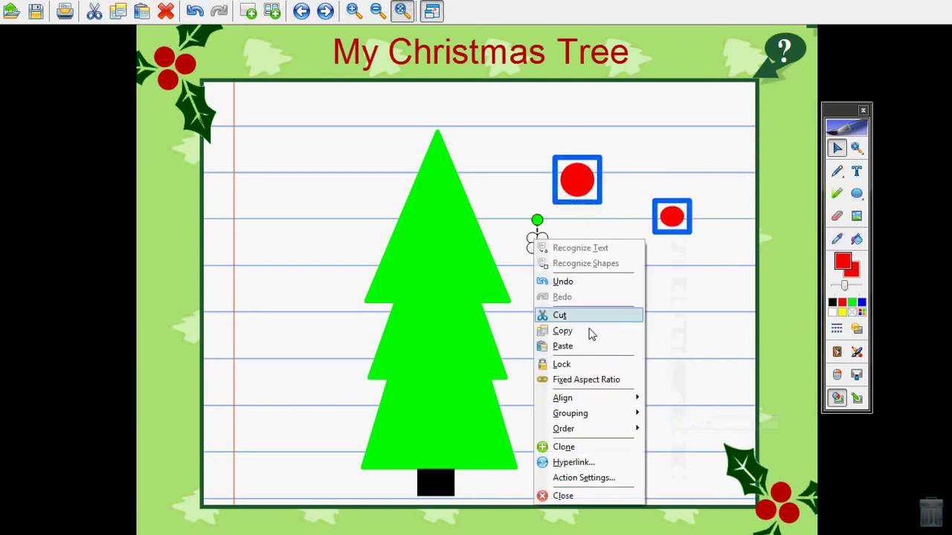
pyautogui.click(585, 449)
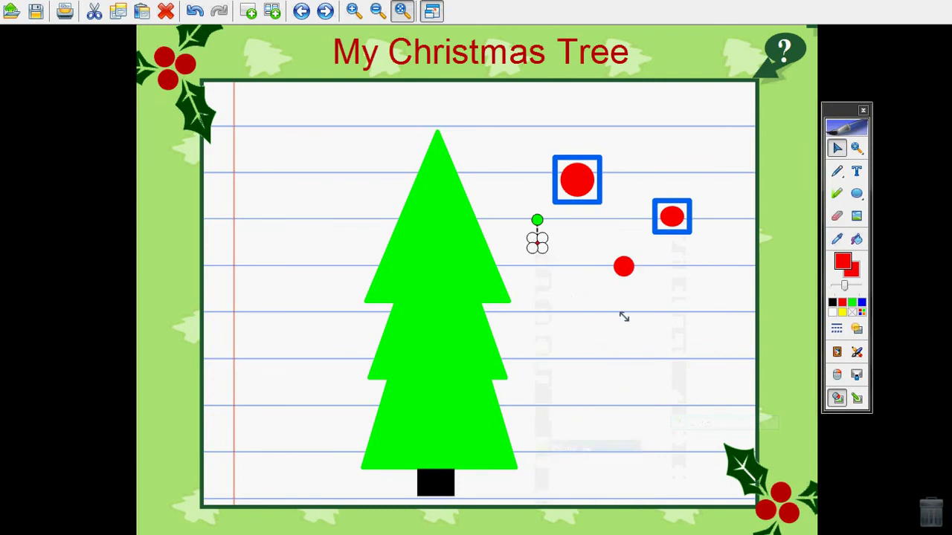
pyautogui.rightClick(622, 265)
pyautogui.click(659, 447)
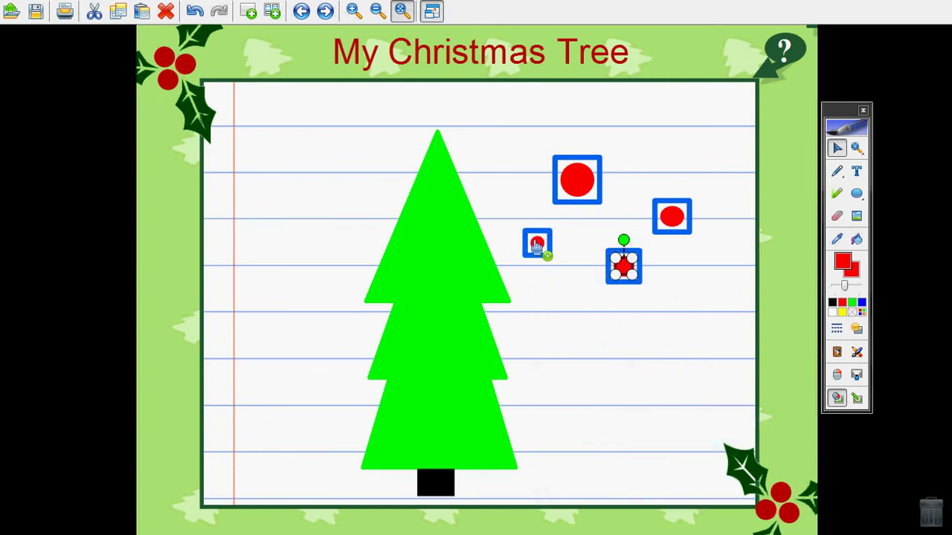
# Step: Place two clones of each of the four red ornaments at scattered spots on the tree
pyautogui.moveTo(537, 244); pyautogui.dragTo(391, 366)
pyautogui.moveTo(591, 184); pyautogui.dragTo(460, 243)
pyautogui.moveTo(680, 222); pyautogui.dragTo(468, 426)
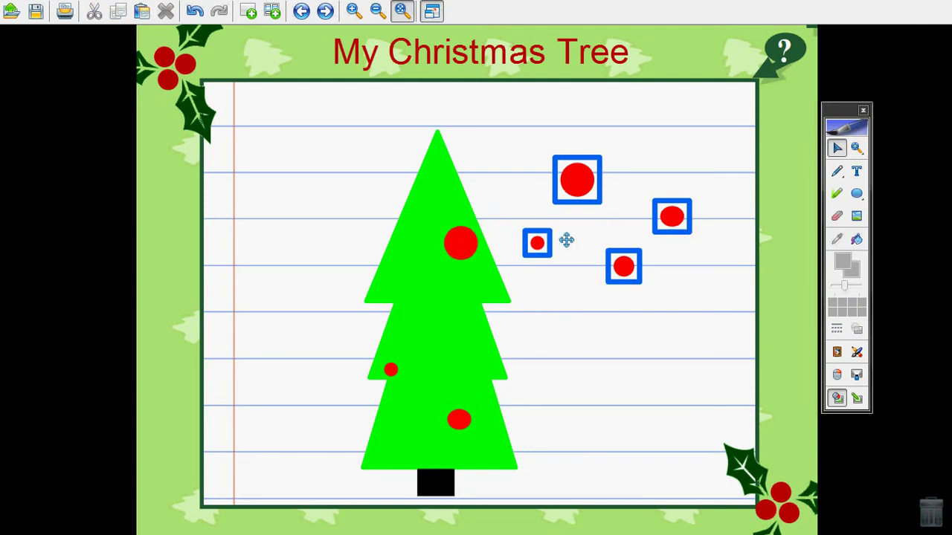
pyautogui.moveTo(539, 253); pyautogui.dragTo(455, 318)
pyautogui.moveTo(631, 272); pyautogui.dragTo(394, 238)
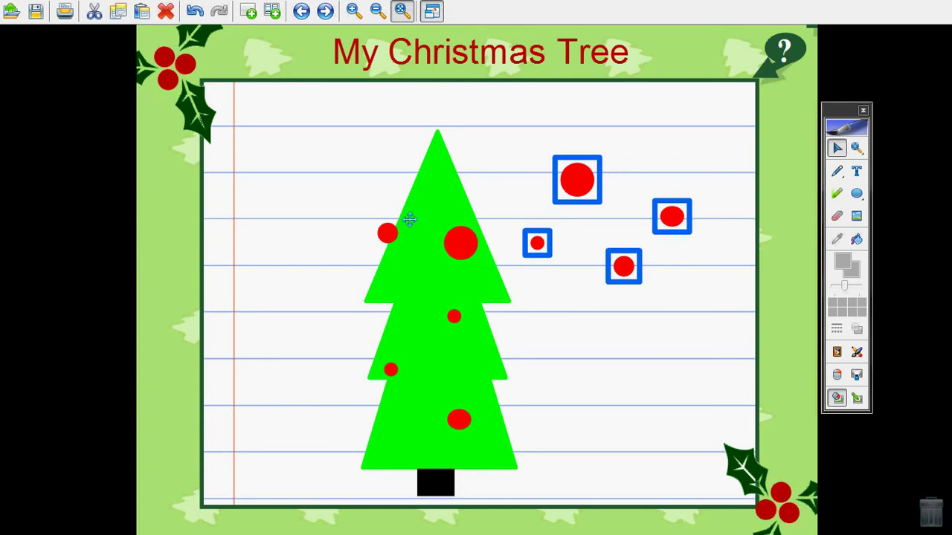
pyautogui.moveTo(595, 197); pyautogui.dragTo(398, 339)
pyautogui.moveTo(630, 281); pyautogui.dragTo(403, 419)
pyautogui.moveTo(668, 217); pyautogui.dragTo(472, 382)
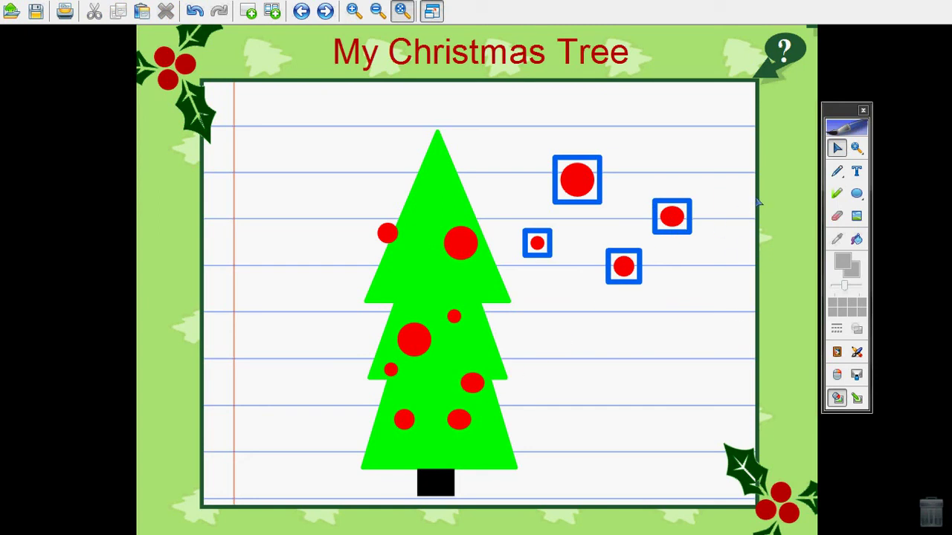
# Step: Draw a five-pointed star with yellow outline and fill and place it on the tree's tip
pyautogui.click(856, 194)
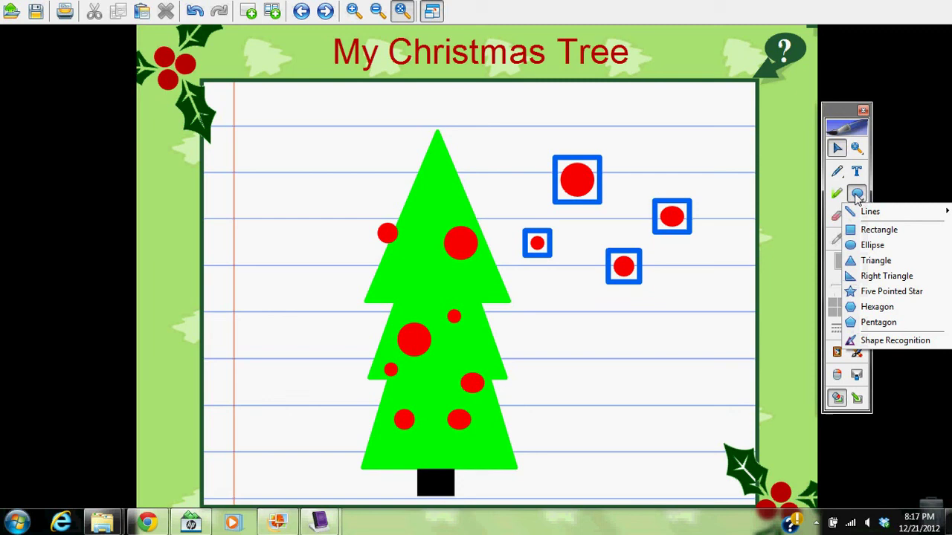
pyautogui.click(872, 293)
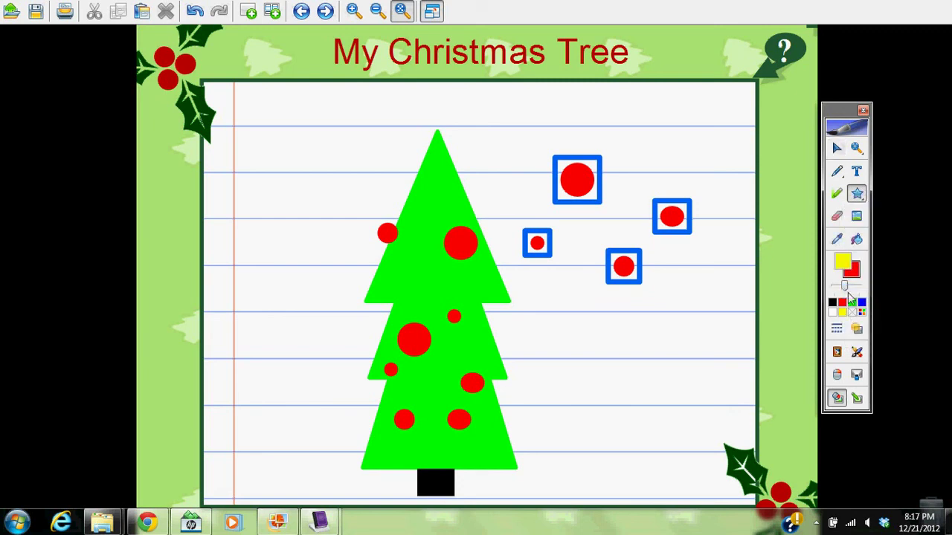
pyautogui.rightClick(843, 312)
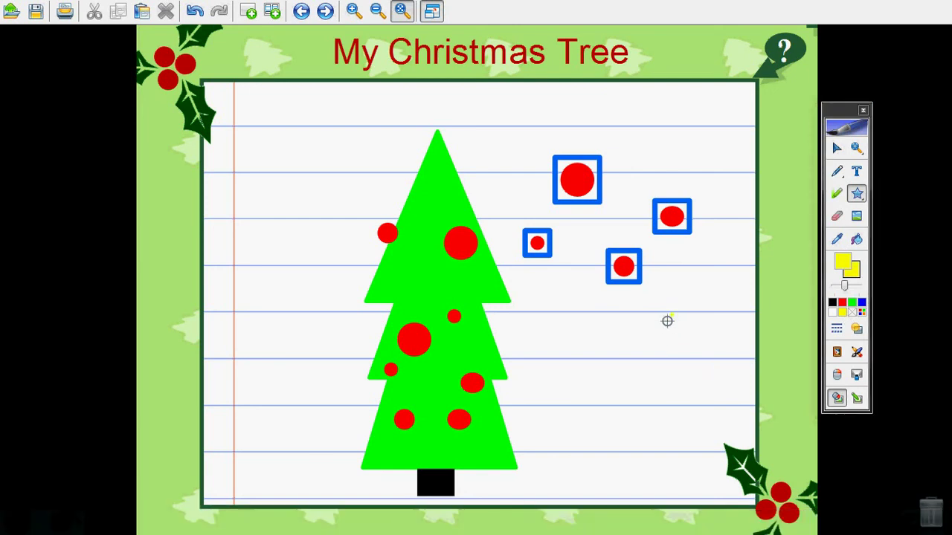
pyautogui.moveTo(669, 315); pyautogui.dragTo(438, 138)
pyautogui.click(837, 148)
pyautogui.click(678, 335)
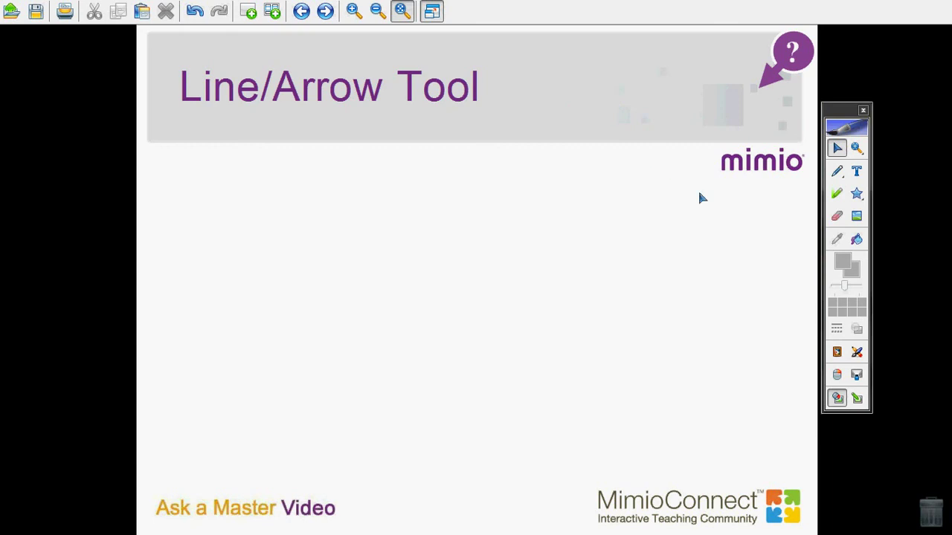
# Step: Draw a solid red, nearly horizontal line below the title on the Line/Arrow Tool page
pyautogui.click(855, 194)
pyautogui.moveTo(875, 212)
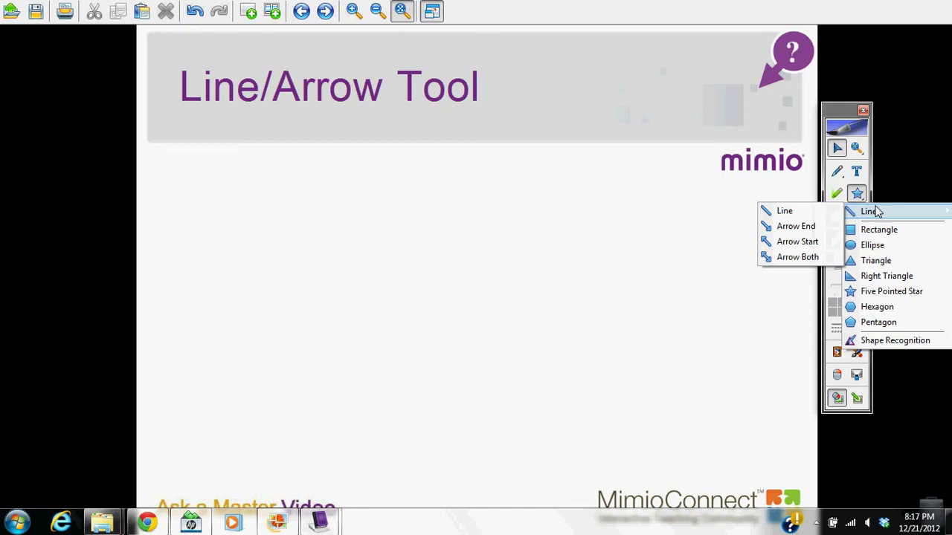
pyautogui.click(798, 210)
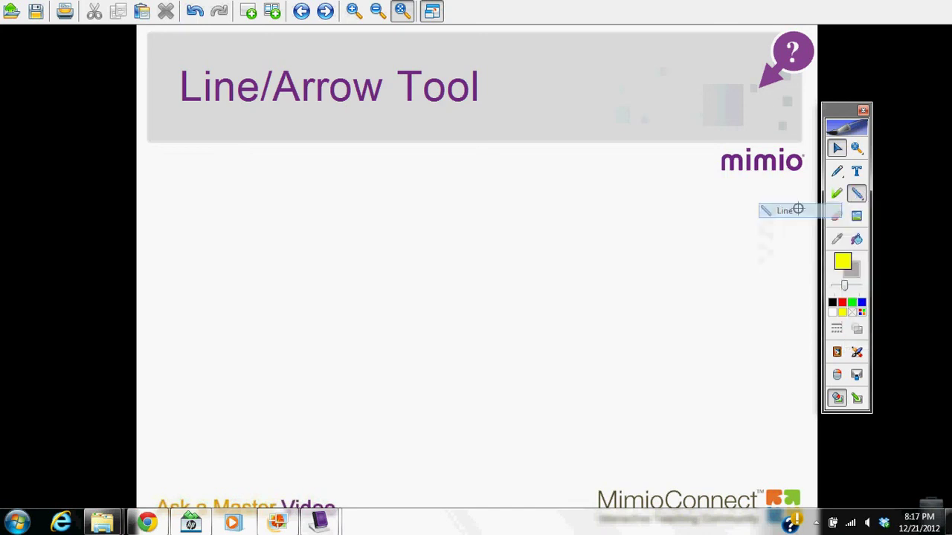
pyautogui.click(842, 303)
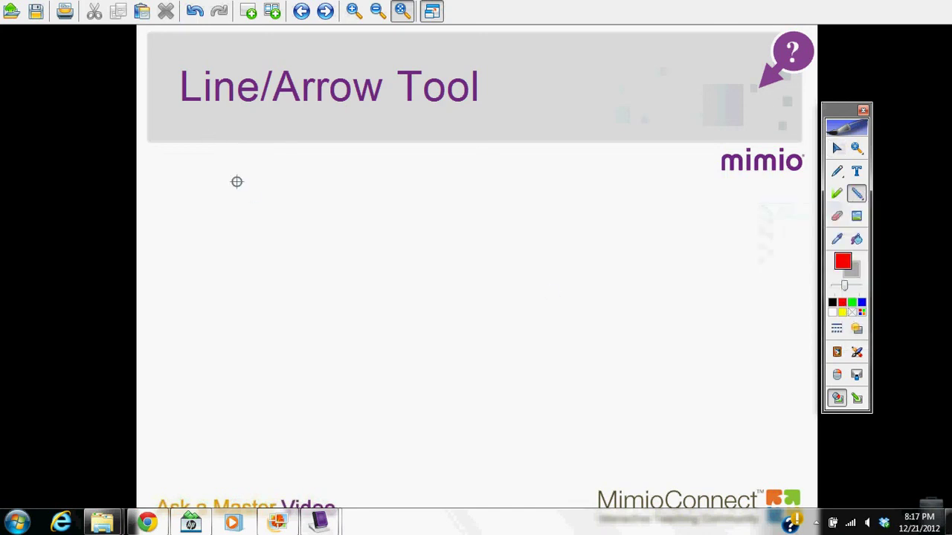
pyautogui.moveTo(237, 181)
pyautogui.mouseDown()
pyautogui.moveTo(386, 188)
pyautogui.moveTo(482, 172)
pyautogui.mouseUp()
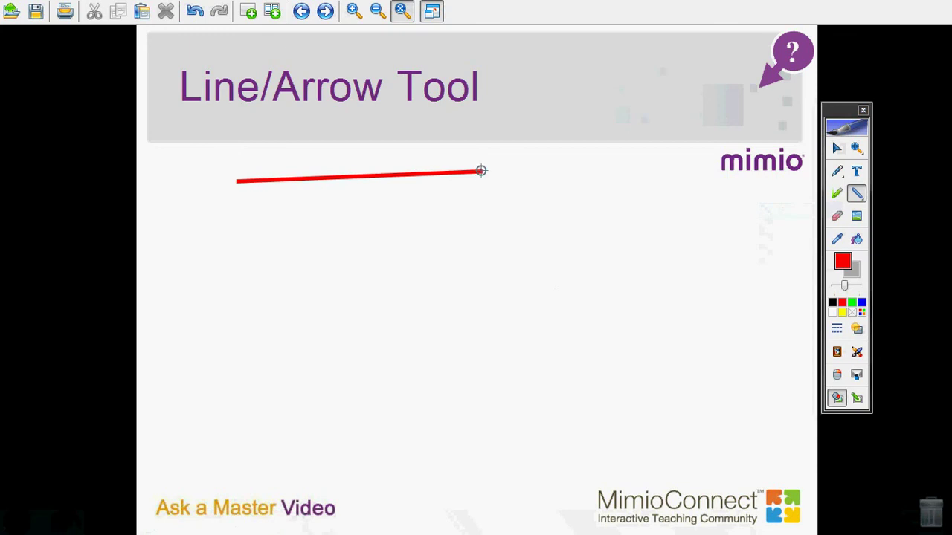
# Step: Draw a red line in the Dash style below the solid line
pyautogui.click(857, 194)
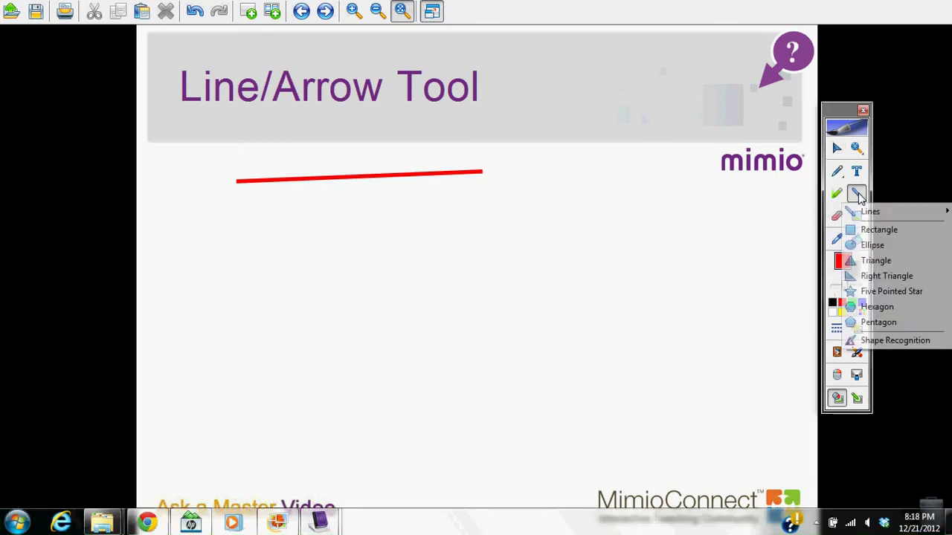
pyautogui.click(837, 330)
pyautogui.click(855, 362)
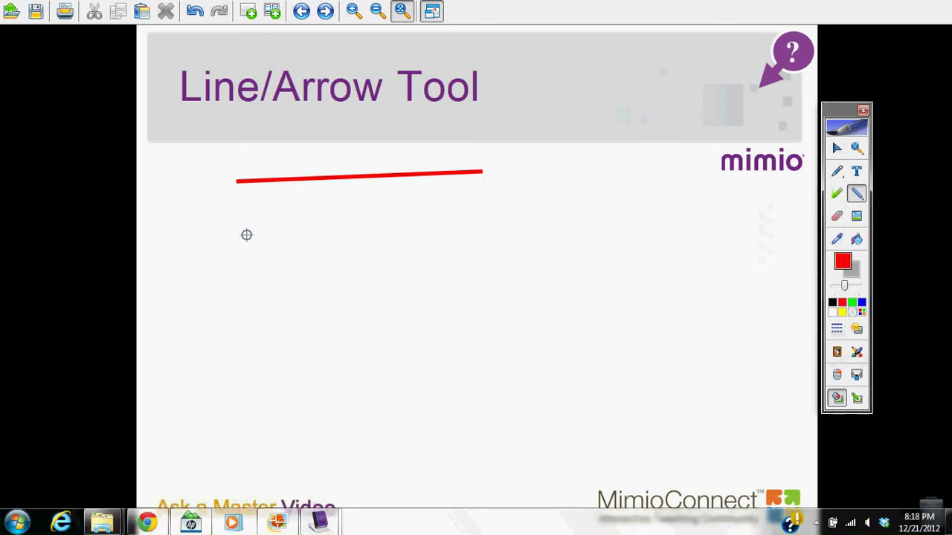
pyautogui.moveTo(253, 232); pyautogui.dragTo(504, 238)
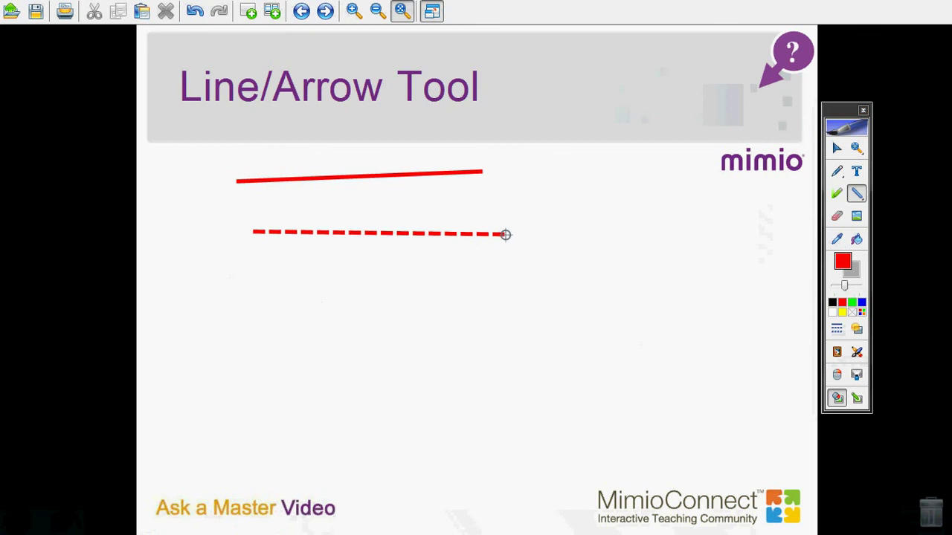
# Step: Draw a red line in the Square Dot style below the dashed line
pyautogui.click(836, 330)
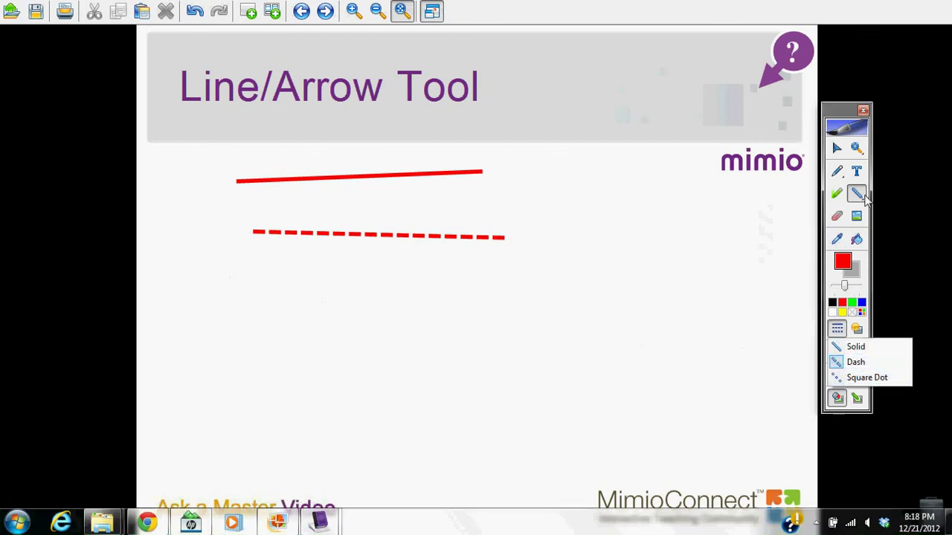
pyautogui.click(864, 195)
pyautogui.click(836, 330)
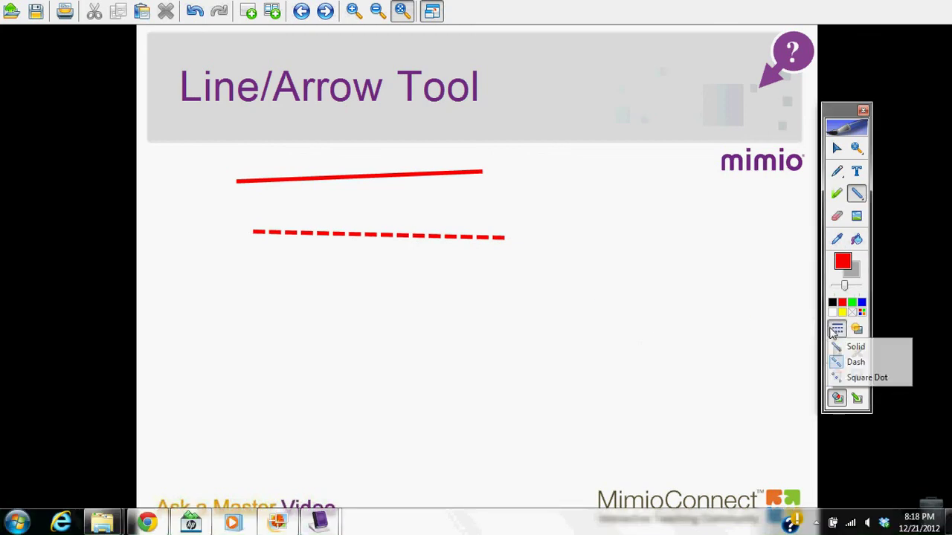
pyautogui.click(841, 379)
pyautogui.moveTo(246, 294); pyautogui.dragTo(472, 300)
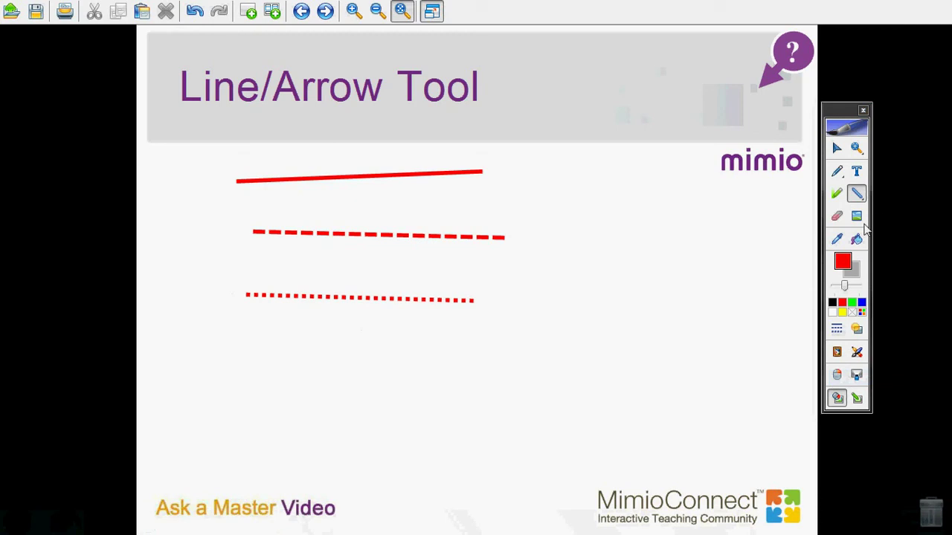
# Step: Draw two dotted red Arrow End lines below the others, one pointing right and one slanting down to the left
pyautogui.click(858, 195)
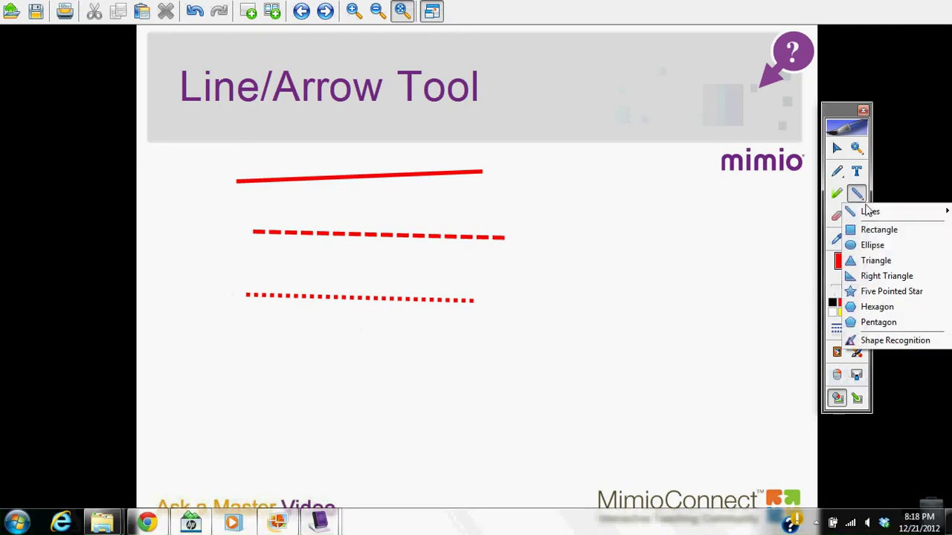
pyautogui.moveTo(866, 211)
pyautogui.click(824, 226)
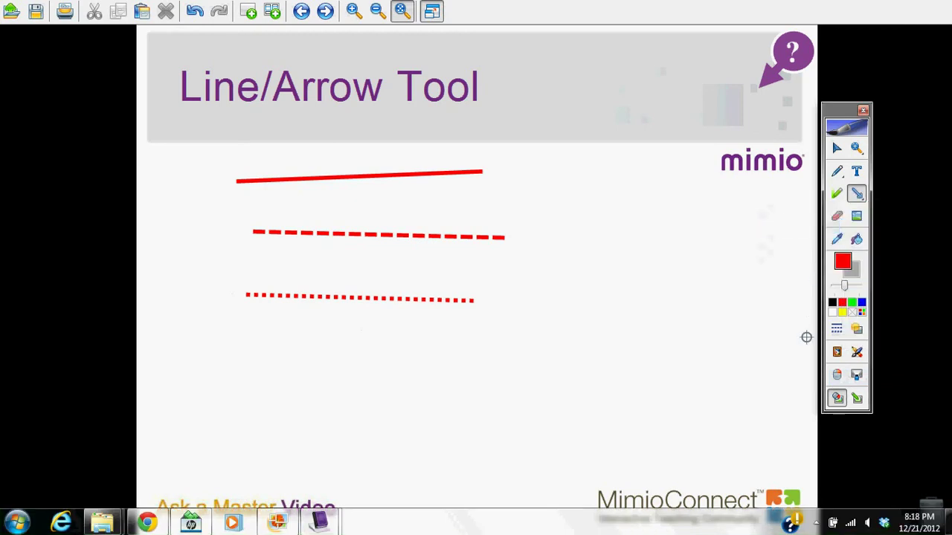
pyautogui.moveTo(371, 340); pyautogui.dragTo(595, 325)
pyautogui.moveTo(657, 309); pyautogui.dragTo(468, 415)
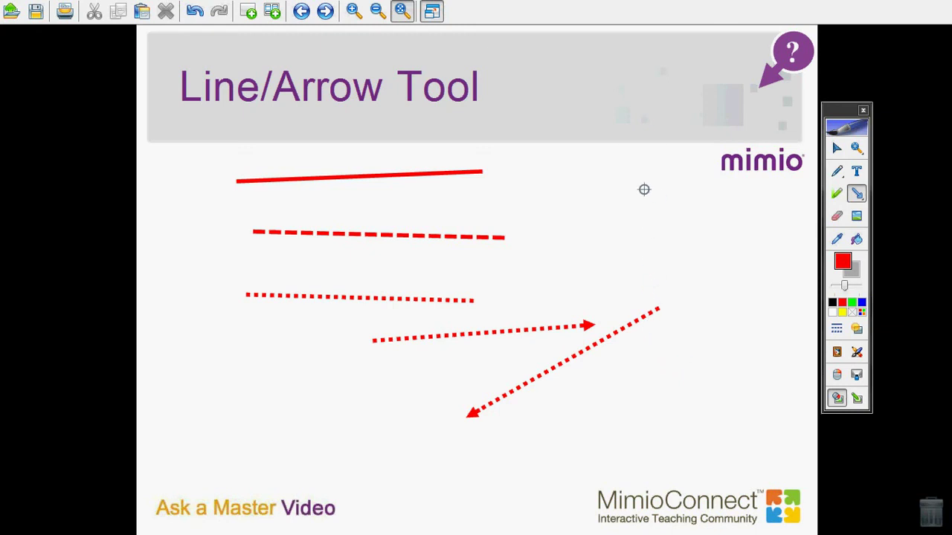
# Step: Go to the next page, read the objective on its pull-out note, and slide the note back off the page
pyautogui.click(325, 11)
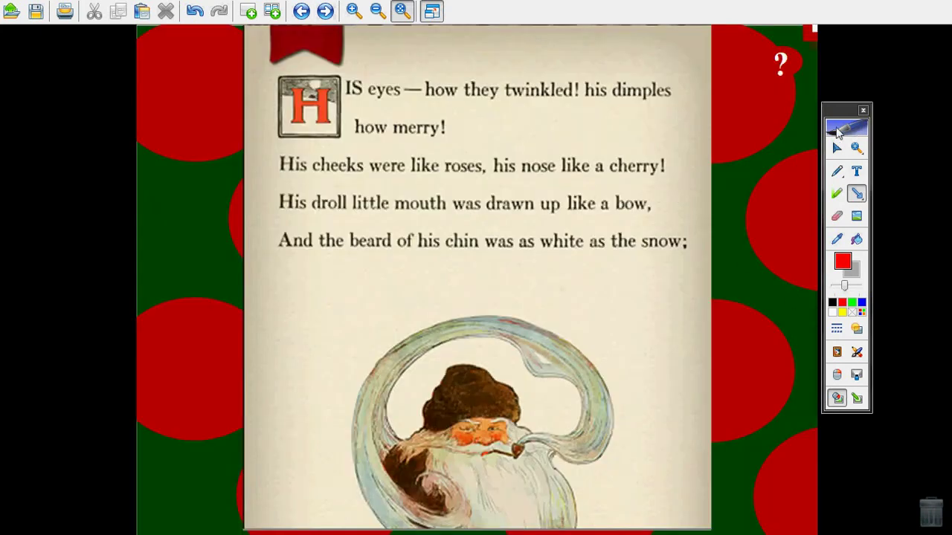
pyautogui.click(836, 148)
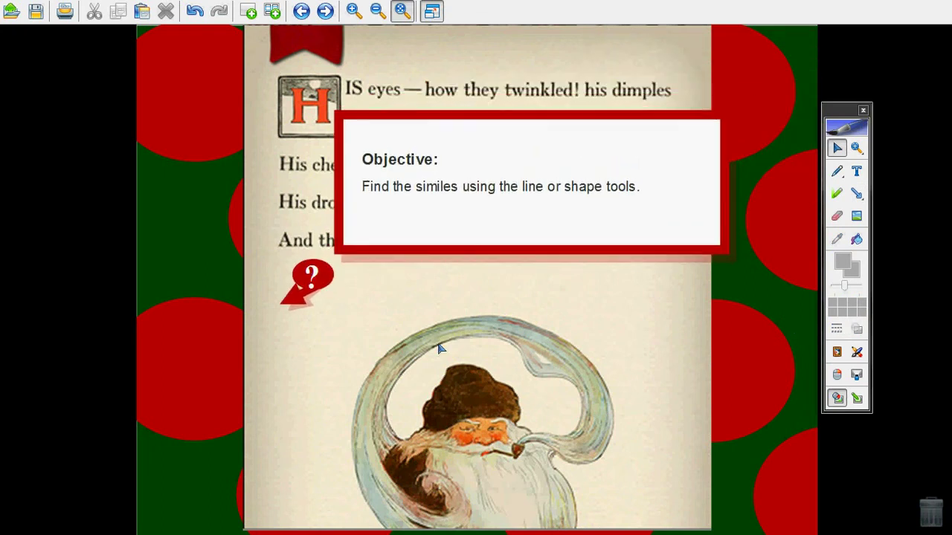
pyautogui.click(311, 296)
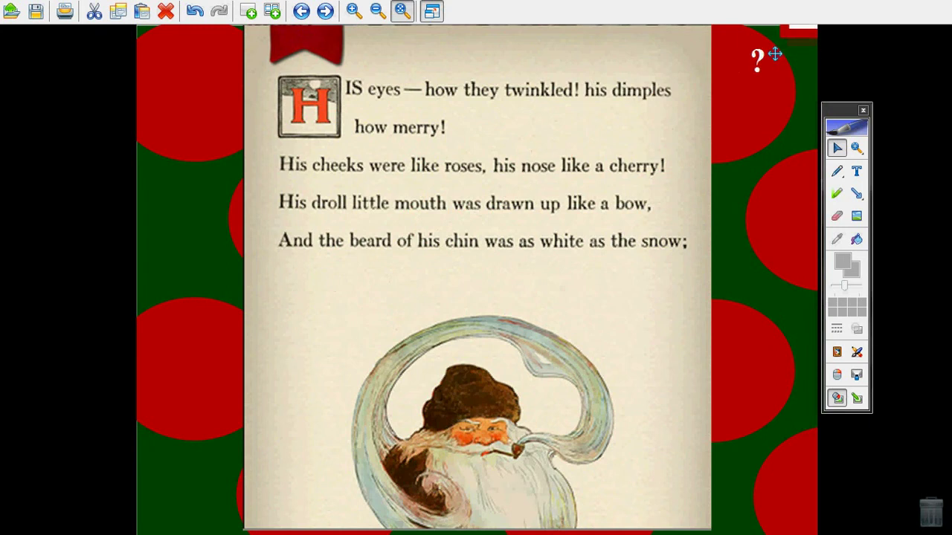
# Step: Underline the words "roses" and "cherry" in the poem with red Square Dot lines
pyautogui.click(858, 196)
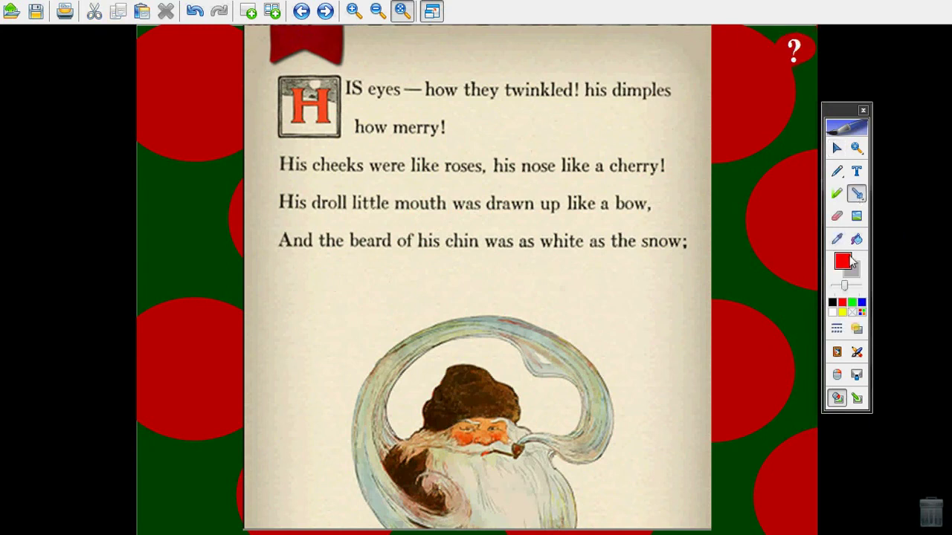
pyautogui.click(861, 195)
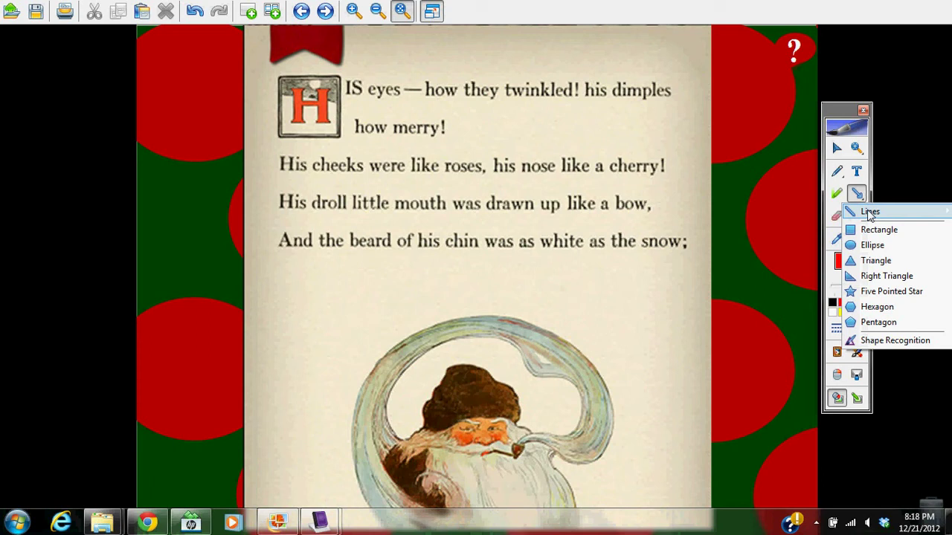
pyautogui.moveTo(869, 212)
pyautogui.click(802, 213)
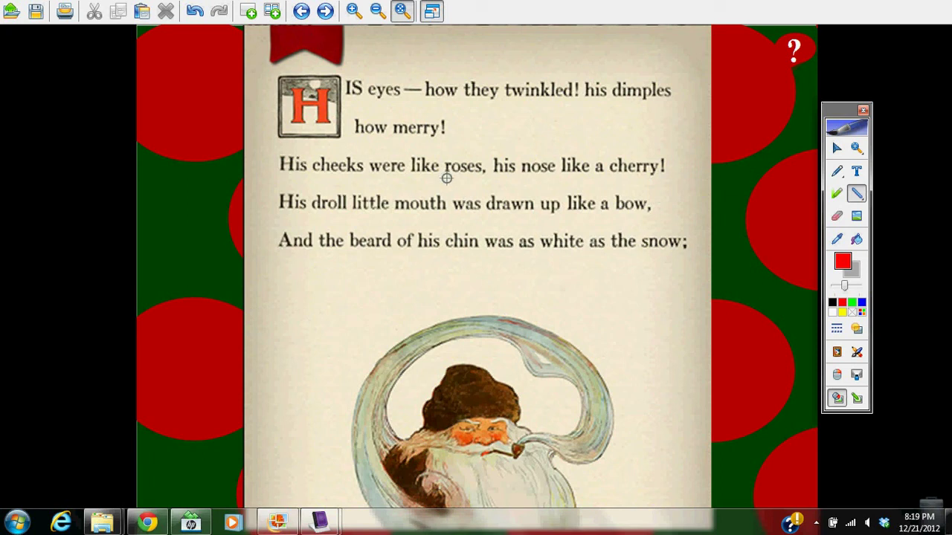
pyautogui.moveTo(446, 179); pyautogui.dragTo(476, 178)
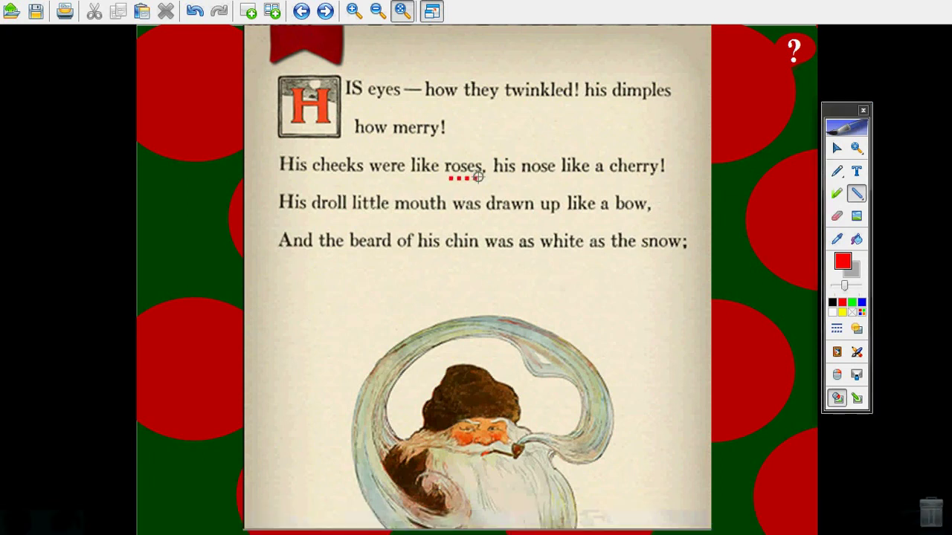
pyautogui.moveTo(616, 179); pyautogui.dragTo(652, 178)
# Step: Circle the words "bow" and "snow" with unfilled, dotted red ellipses and advance to the closing page
pyautogui.click(857, 196)
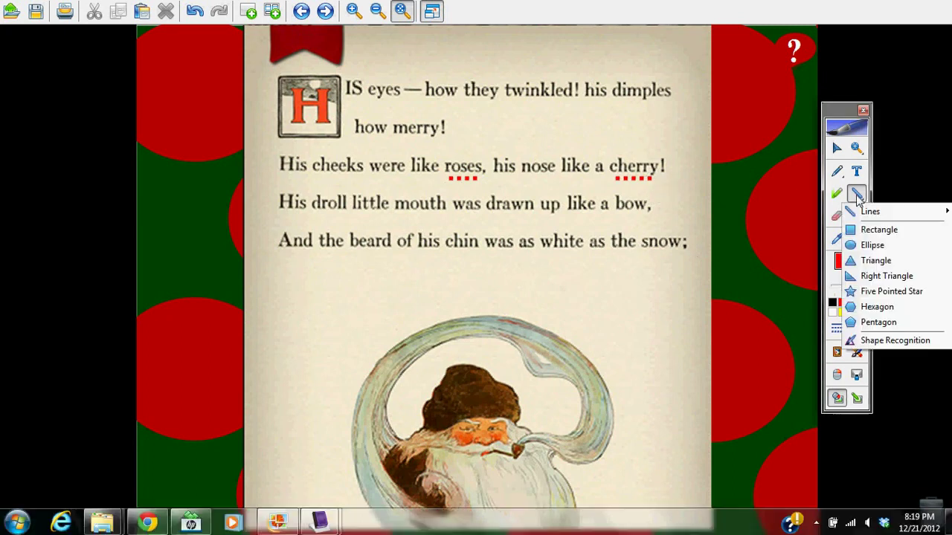
pyautogui.click(862, 245)
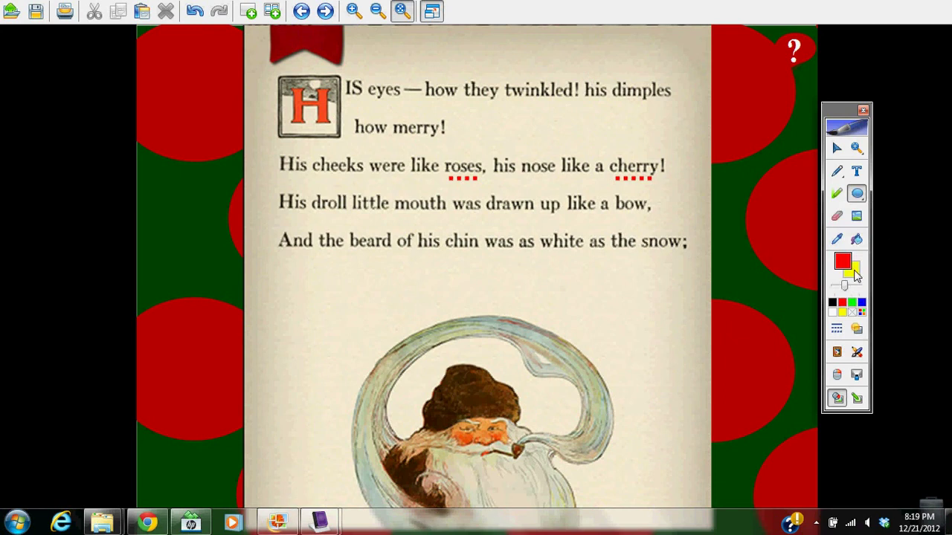
pyautogui.click(853, 312)
pyautogui.moveTo(609, 190); pyautogui.dragTo(699, 259)
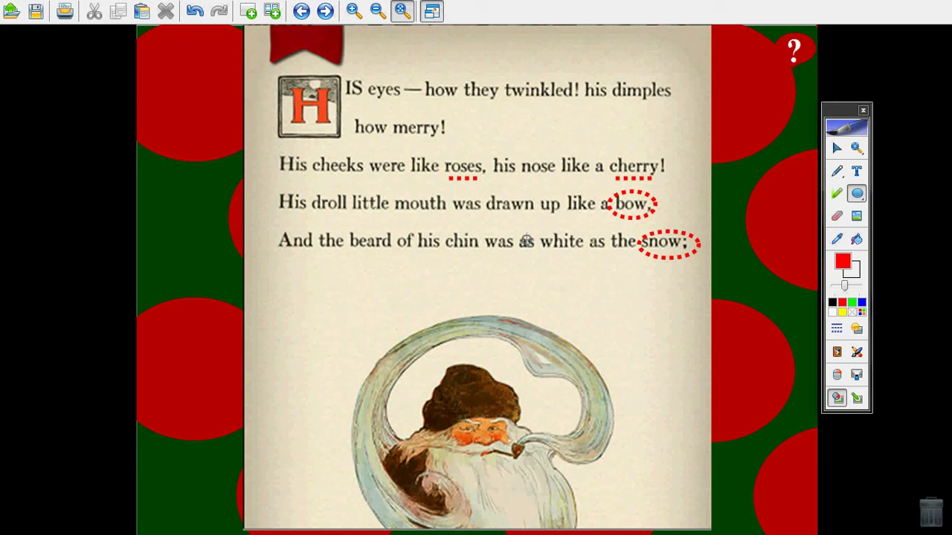
pyautogui.click(326, 11)
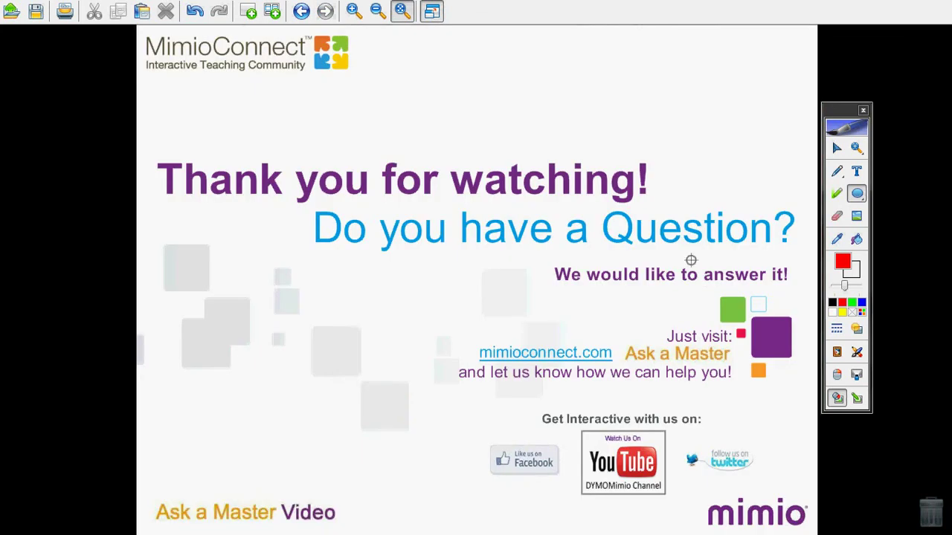